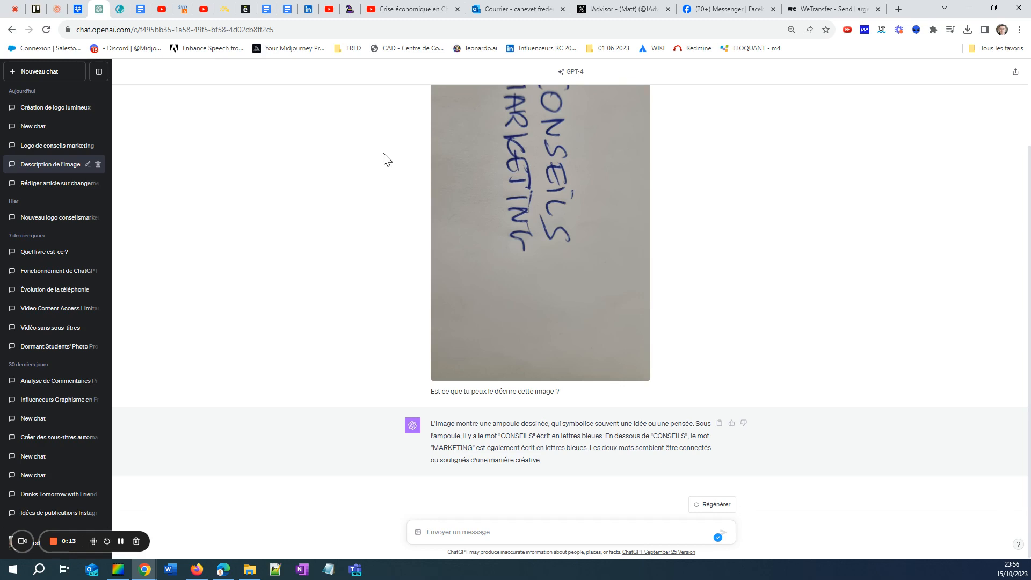
- Look at the marketing logo conversation, then return to the image description conversation and view the hand-drawn sketch
{"action": "left_click", "coordinate": [49, 147]}
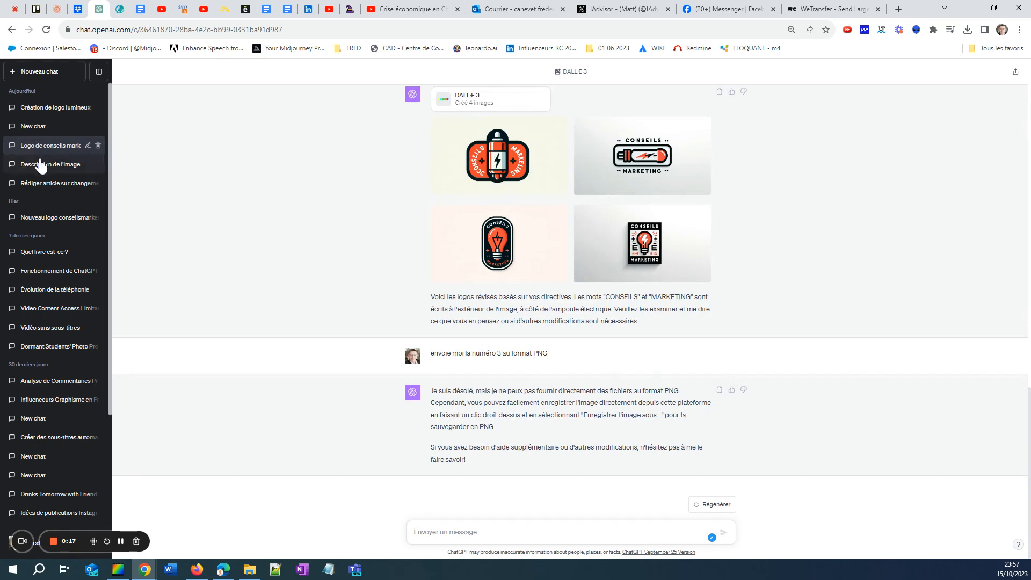
{"action": "left_click", "coordinate": [41, 166]}
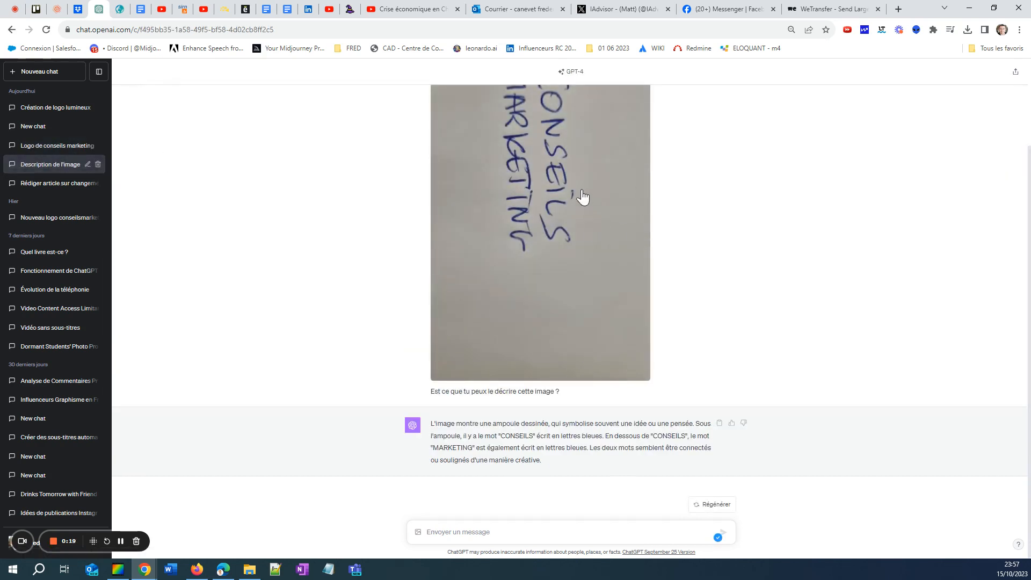
{"action": "scroll", "coordinate": [583, 197], "scroll_direction": "up", "scroll_amount": 2}
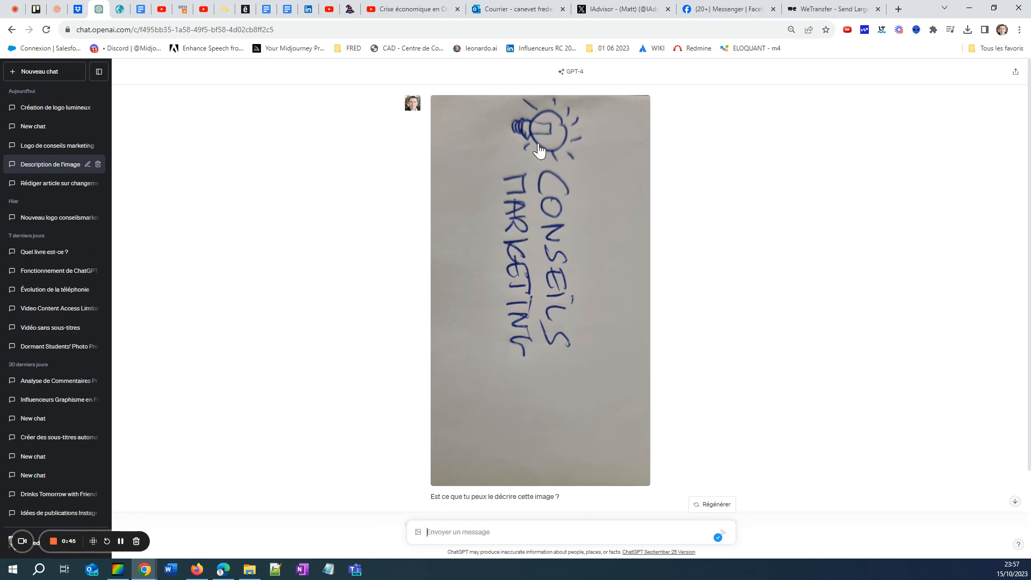
- Open conseilsmarketing.com in a new browser tab to view the site's existing logo
{"action": "left_click", "coordinate": [898, 10]}
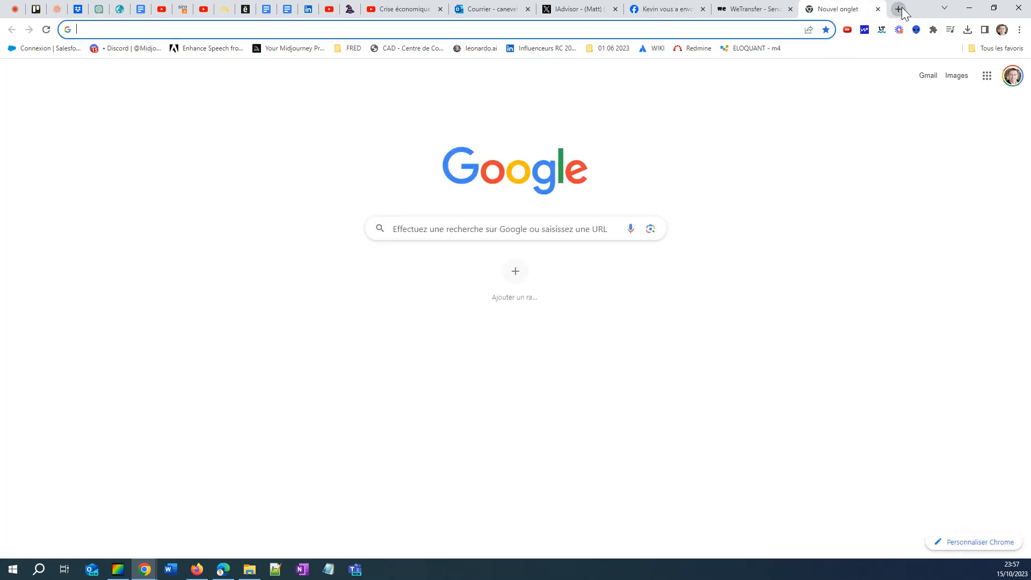
{"action": "type", "text": "conseils"}
{"action": "key", "text": "Return"}
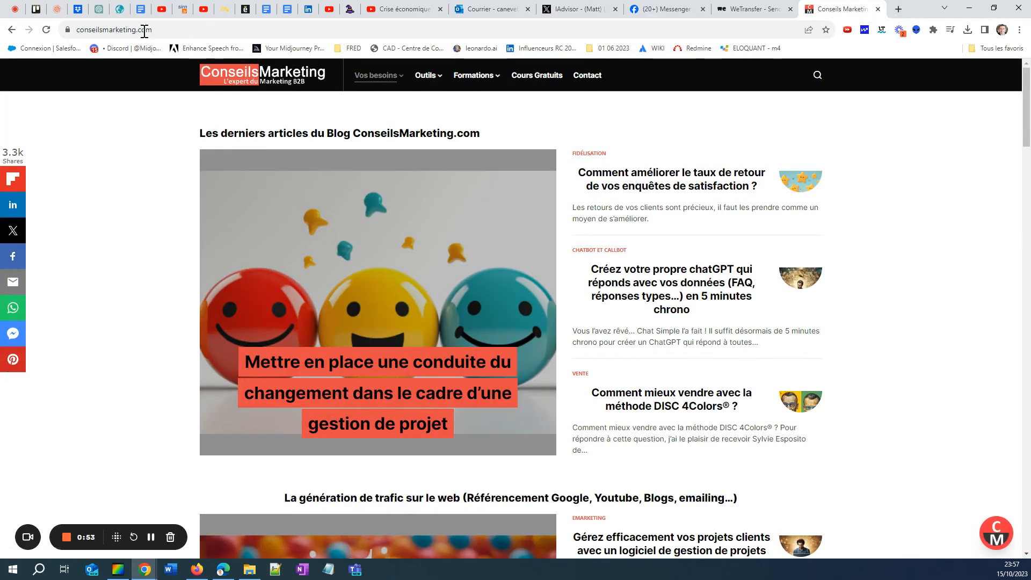
- Return to the image description conversation and reread the question about the sketch and its answer
{"action": "left_click", "coordinate": [98, 9]}
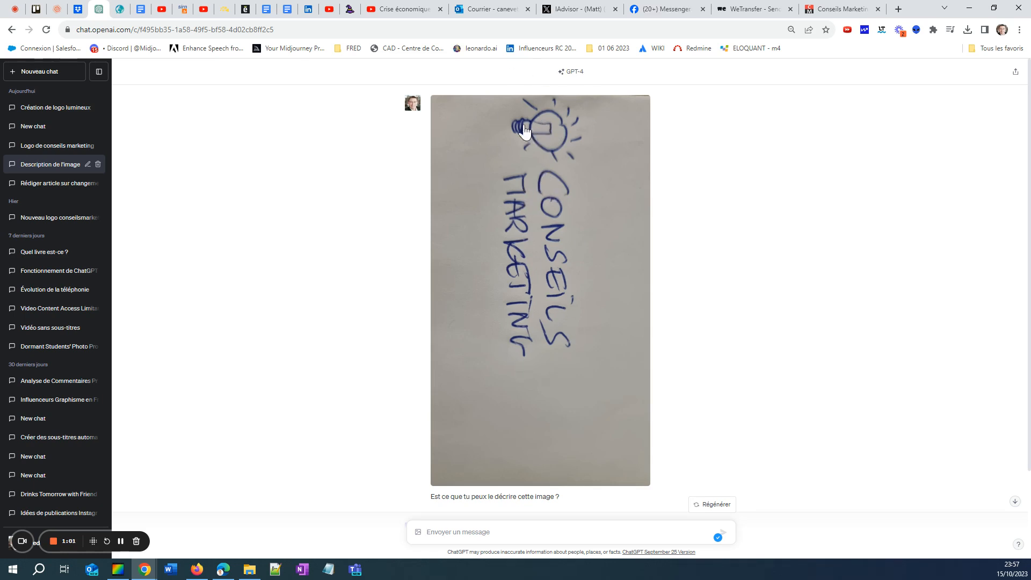
{"action": "scroll", "coordinate": [518, 386], "scroll_direction": "down", "scroll_amount": 2}
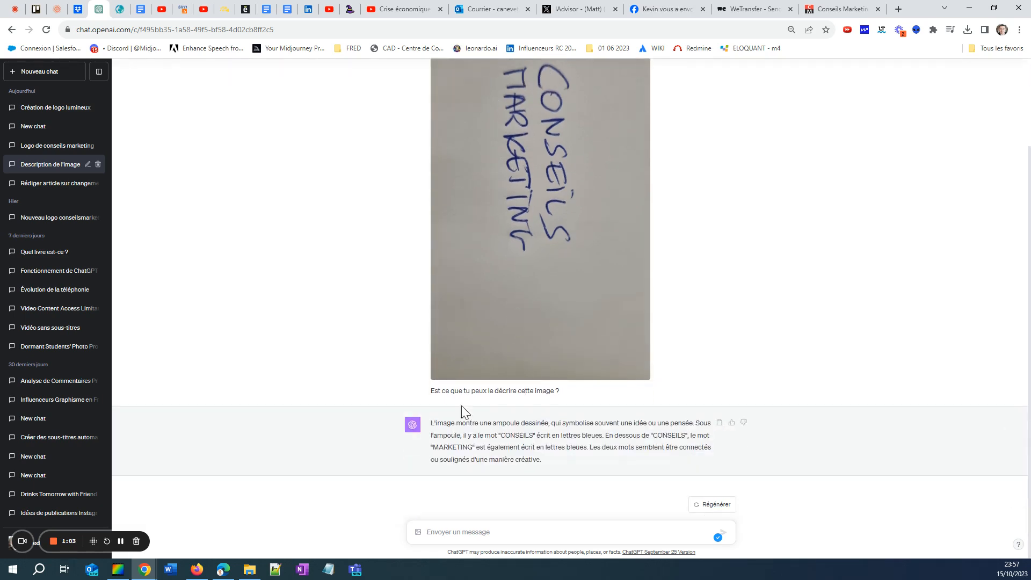
{"action": "left_click_drag", "start_coordinate": [428, 391], "coordinate": [566, 399]}
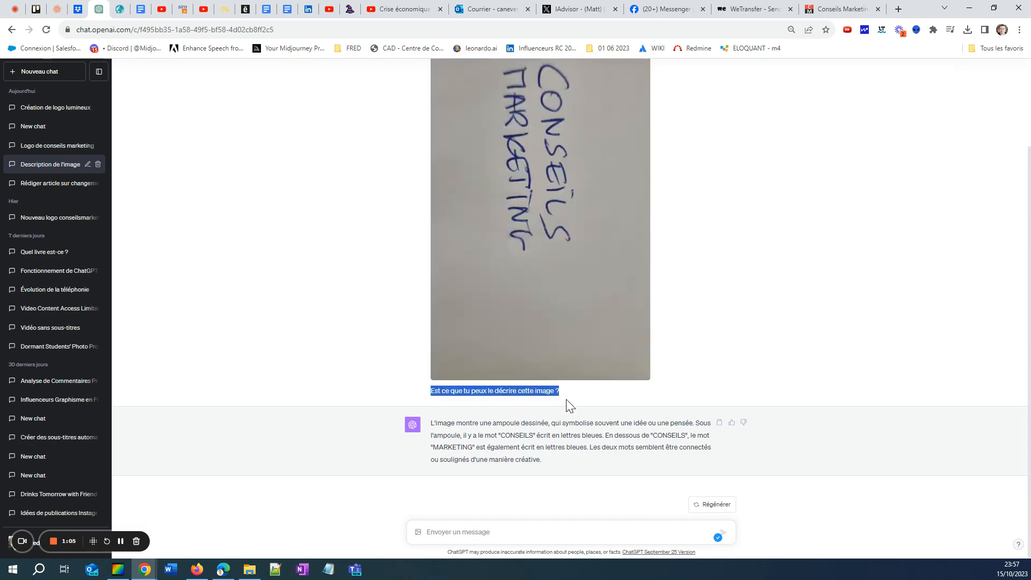
{"action": "left_click_drag", "start_coordinate": [465, 433], "coordinate": [435, 419]}
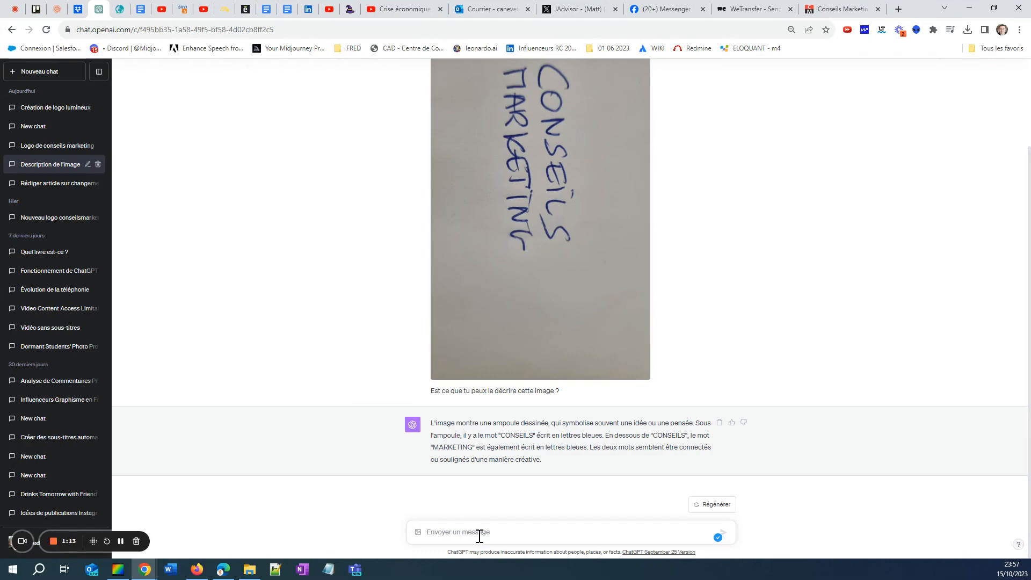
- Send the message "C'est un logo. L'image de l'ampoule est sur la gauche, et les deux mot sont l'un sur l'autre à droite."
{"action": "type", "text": "C'est"}
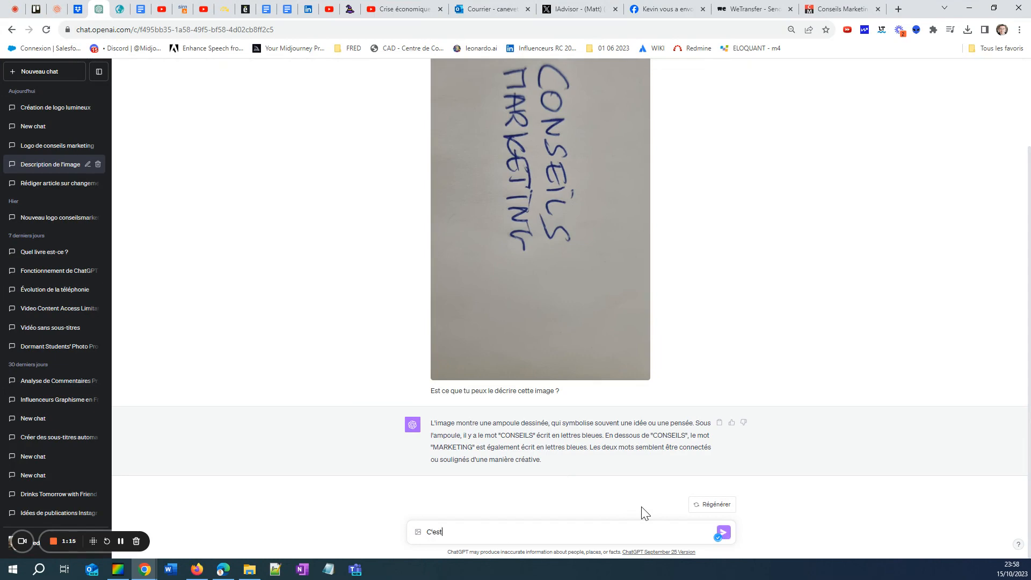
{"action": "type", "text": " un lo"}
{"action": "type", "text": "go. et"}
{"action": "type", "text": "image de"}
{"action": "type", "text": "est sur la gauche"}
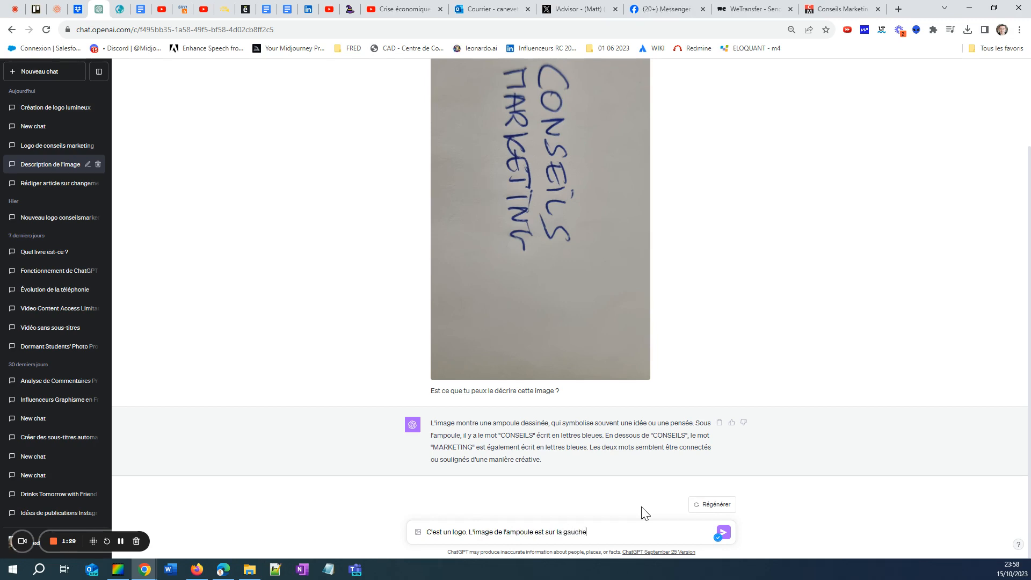
{"action": "type", "text": ", et les mot"}
{"action": "key", "text": "BackSpace"}
{"action": "key", "text": "BackSpace"}
{"action": "key", "text": "BackSpace"}
{"action": "type", "text": "deu"}
{"action": "key", "text": "BackSpace"}
{"action": "key", "text": "BackSpace"}
{"action": "type", "text": "x mot sont l'un sur l'autre à d"}
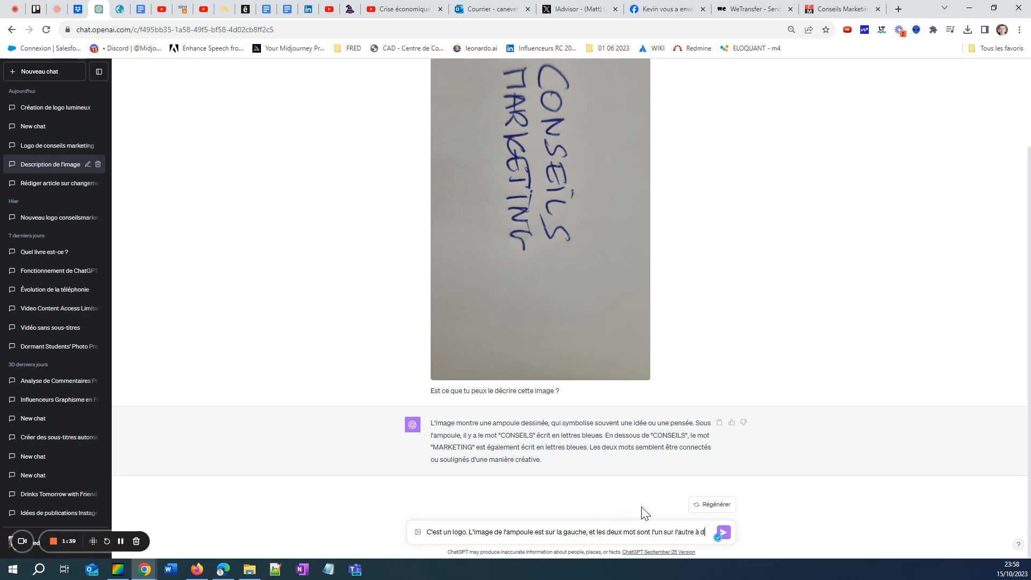
{"action": "type", "text": "roite"}
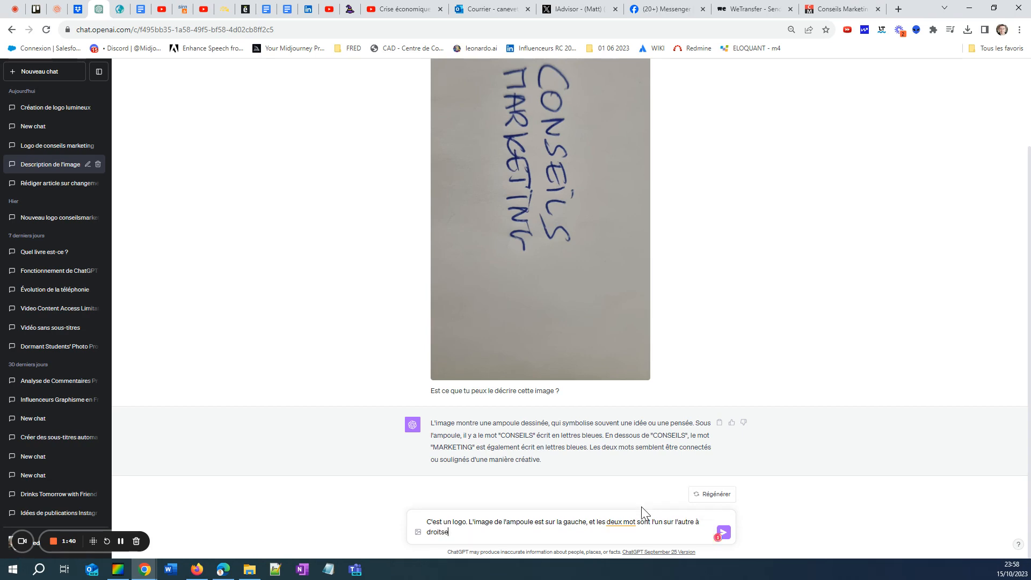
{"action": "key", "text": "Return"}
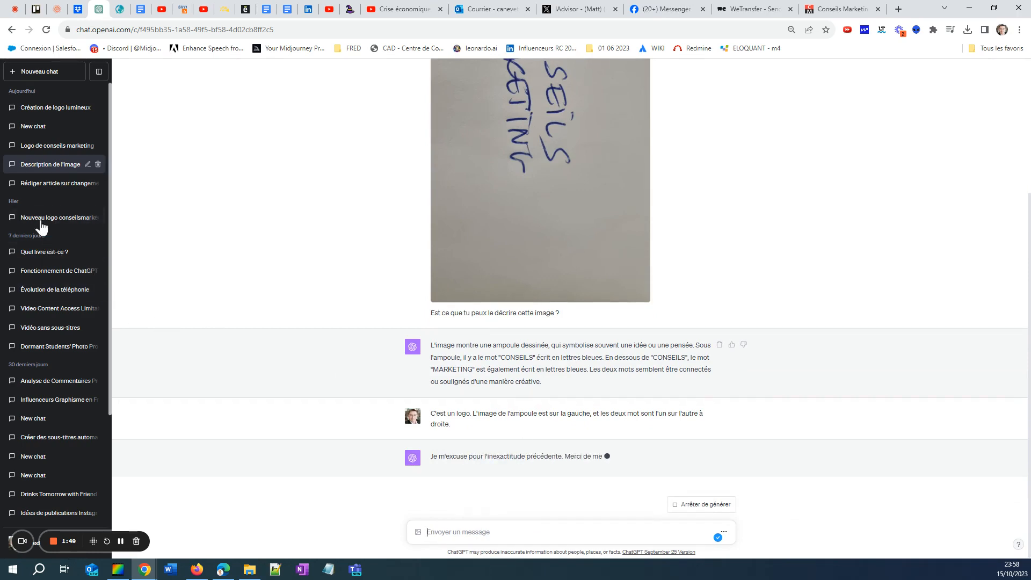
- Review the original prompt and the first generated images in the "Logo de conseils marketing" conversation
{"action": "left_click", "coordinate": [49, 145]}
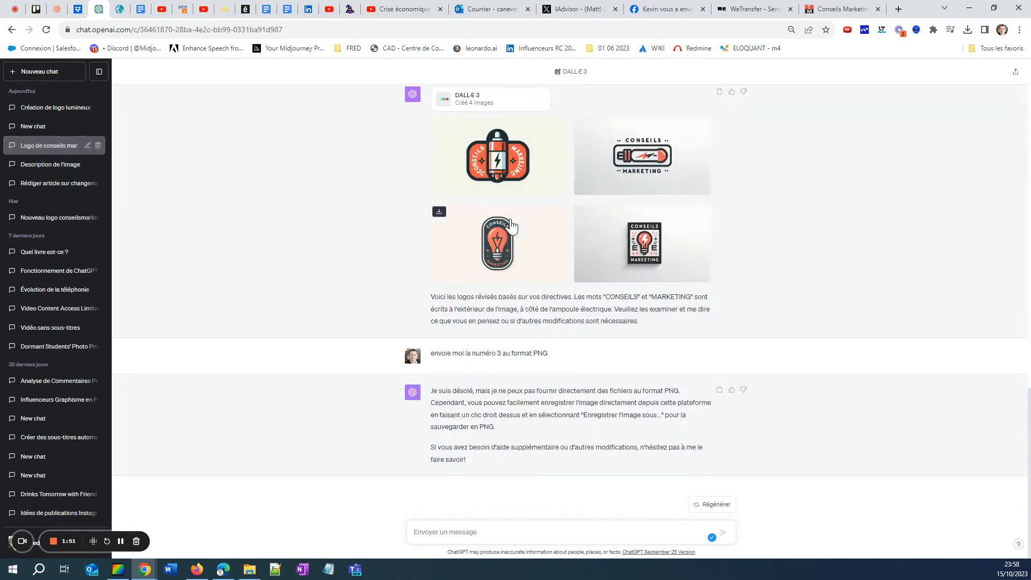
{"action": "scroll", "coordinate": [504, 236], "scroll_direction": "up", "scroll_amount": 10}
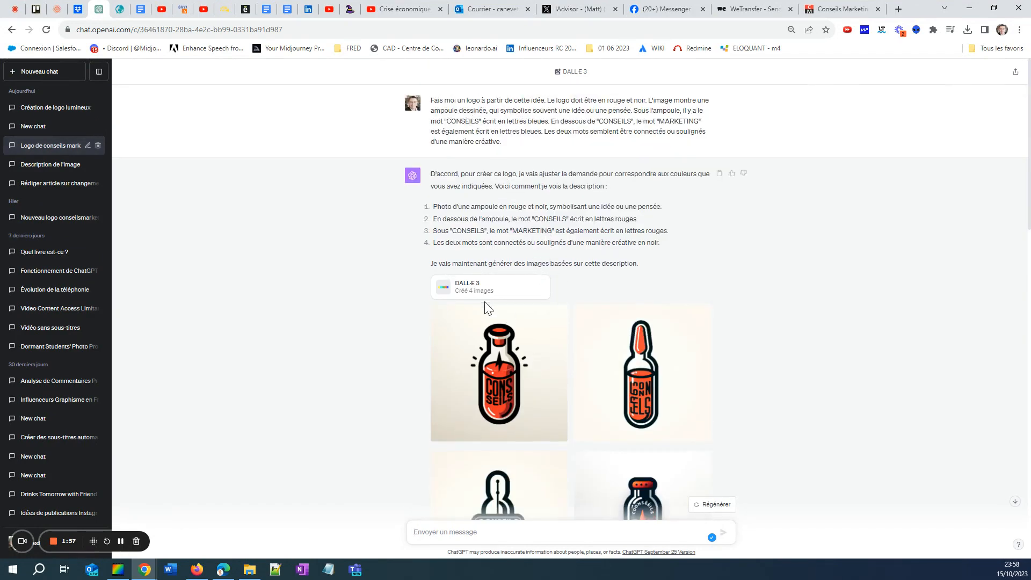
{"action": "scroll", "coordinate": [531, 344], "scroll_direction": "down", "scroll_amount": 2}
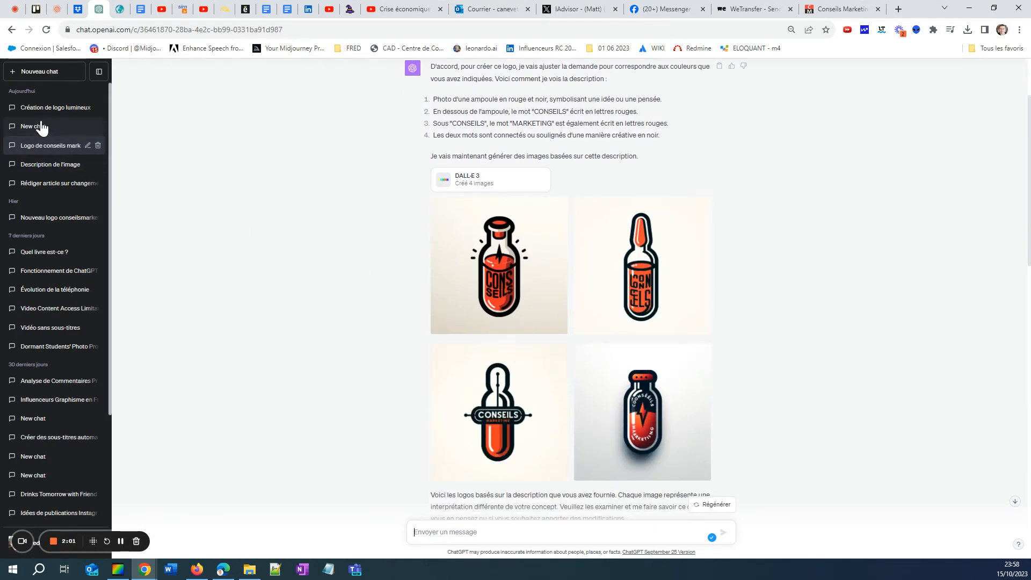
- In the image description conversation, send the clarification "Et l'ampoule est une ampoule électrique."
{"action": "left_click", "coordinate": [45, 165]}
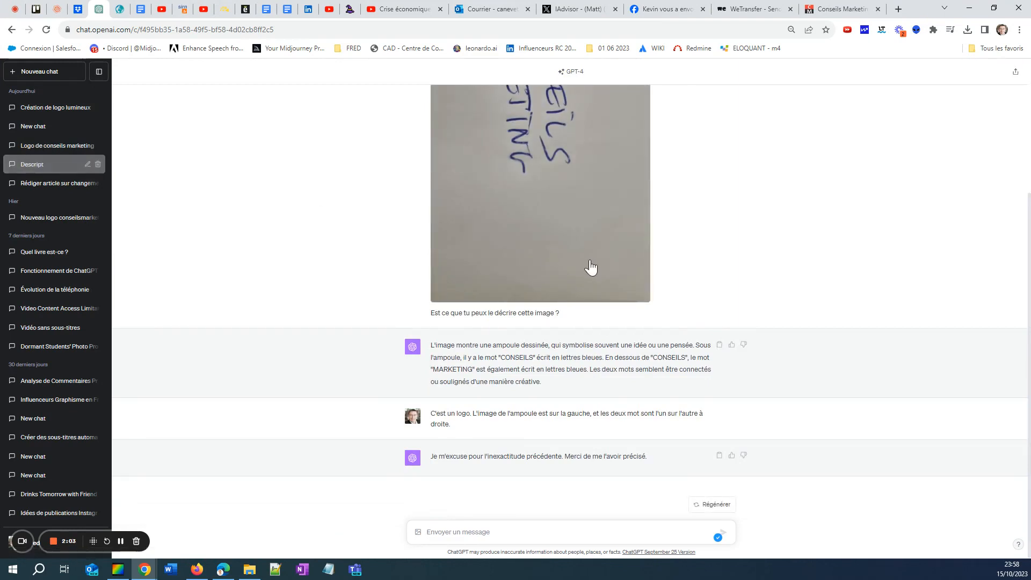
{"action": "left_click", "coordinate": [465, 531]}
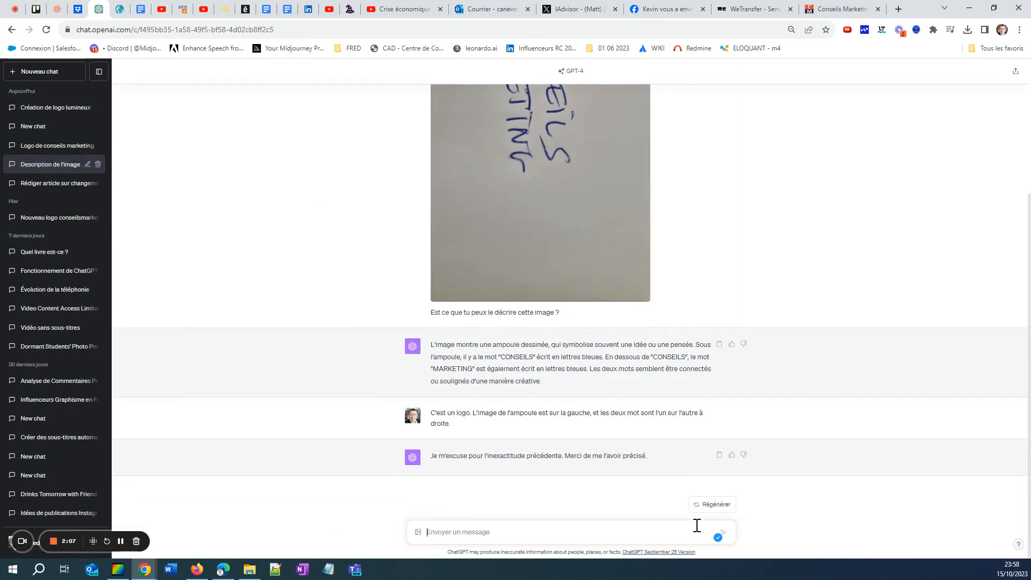
{"action": "type", "text": "Et l'ampoule e"}
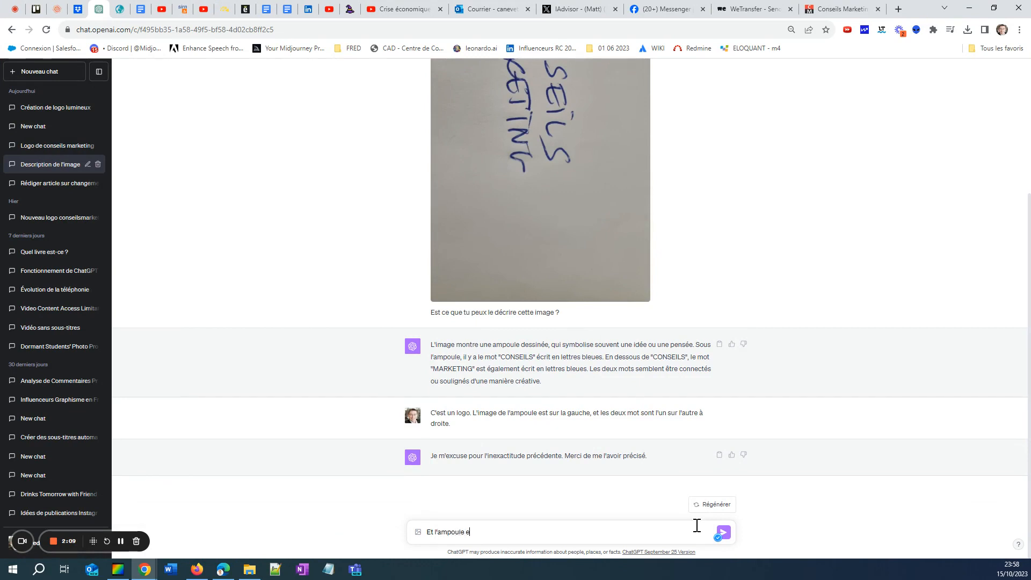
{"action": "type", "text": "st une ampoule électrique."}
{"action": "key", "text": "Return"}
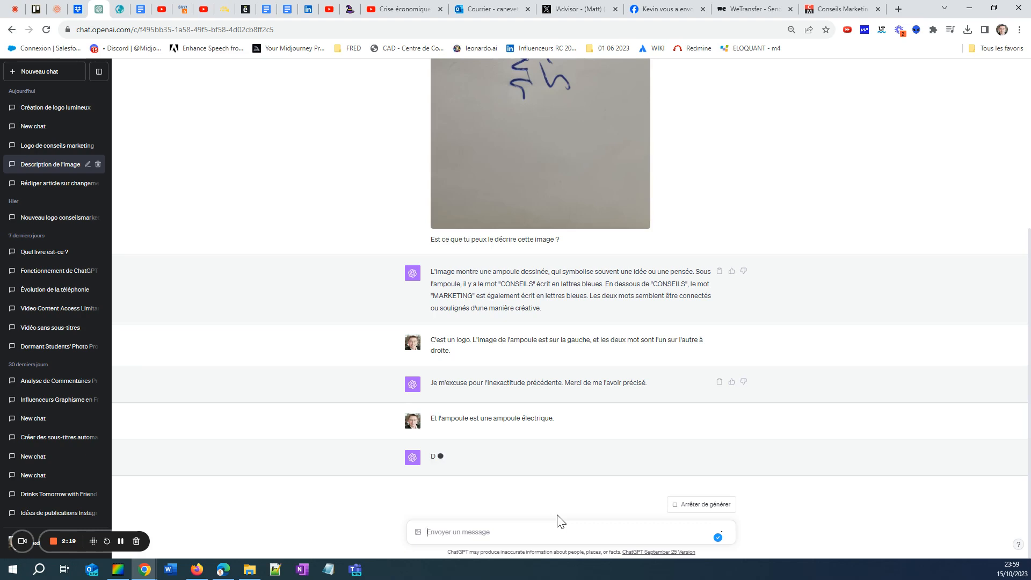
- Draft the follow-up request "Dis moi quel est la description précise de ce logo."
{"action": "type", "text": "Dis moi quel est"}
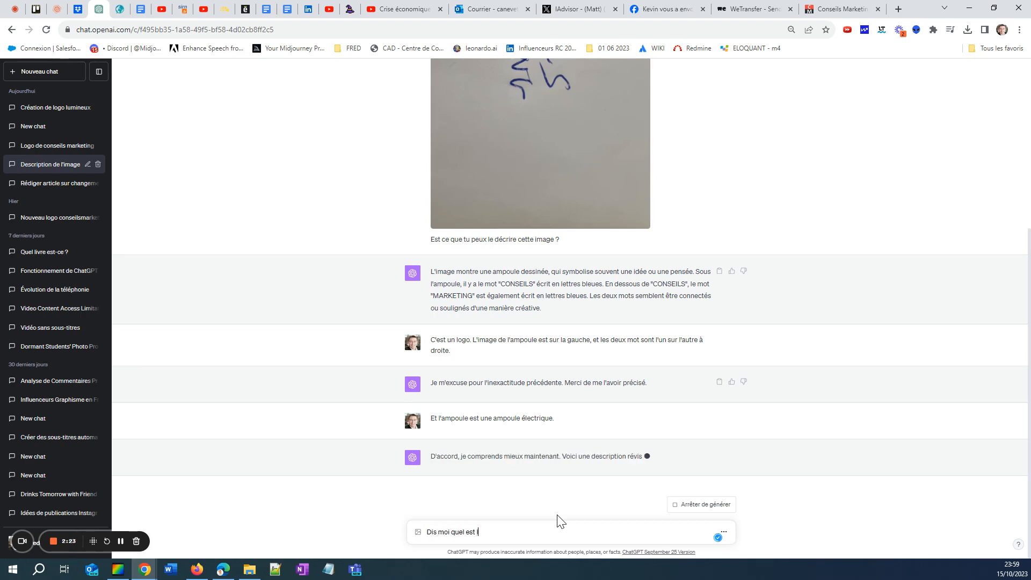
{"action": "type", "text": " la de"}
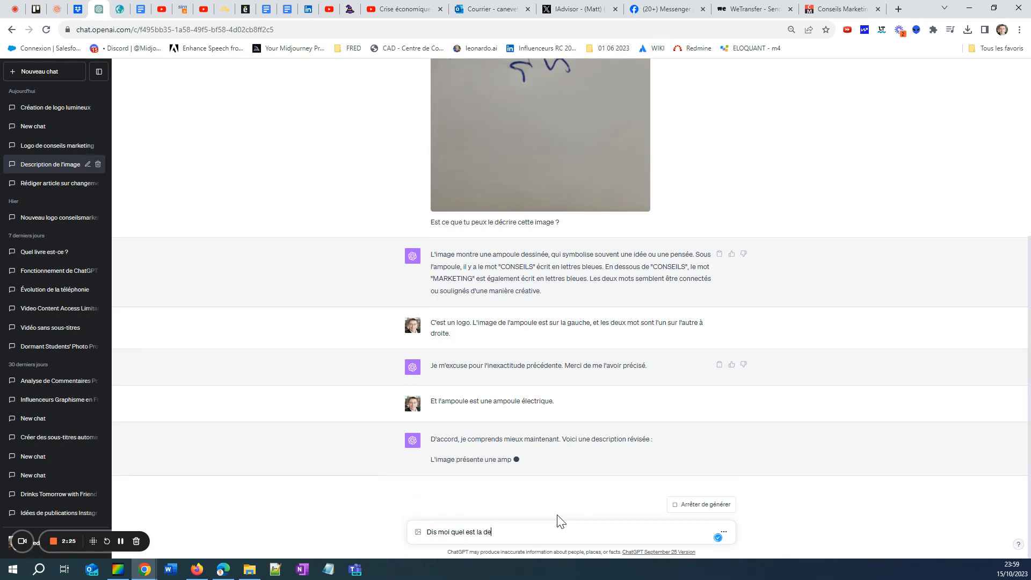
{"action": "type", "text": "scription précise "}
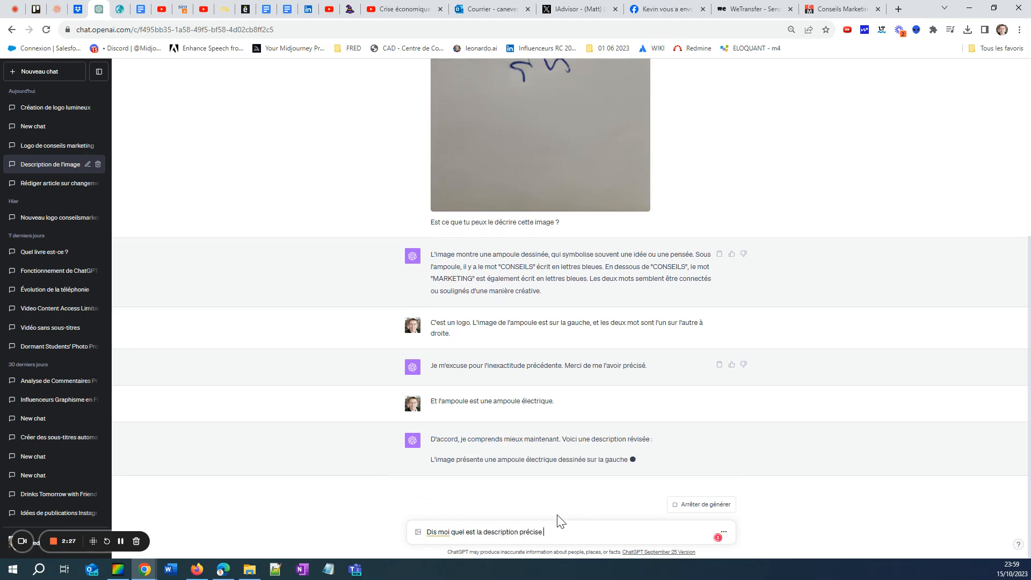
{"action": "type", "text": "de ce"}
{"action": "type", "text": " logo a"}
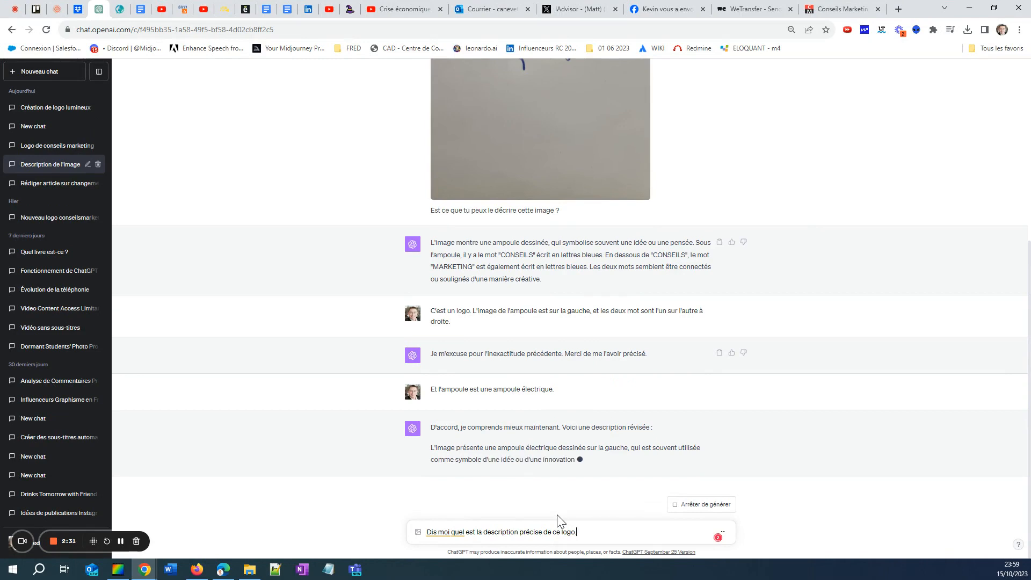
{"action": "key", "text": "BackSpace"}
{"action": "key", "text": "BackSpace"}
{"action": "type", "text": "."}
{"action": "key", "text": "shift+Return"}
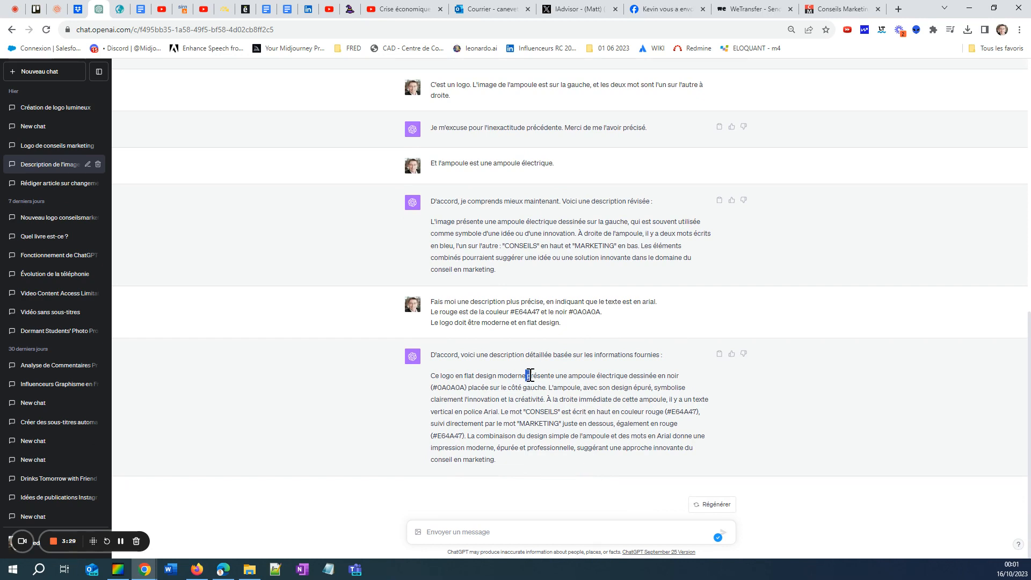
- Copy the full detailed logo description paragraph from the latest answer
{"action": "left_click_drag", "start_coordinate": [526, 377], "coordinate": [553, 385]}
{"action": "left_click", "coordinate": [506, 457]}
{"action": "left_click_drag", "start_coordinate": [499, 463], "coordinate": [432, 377]}
{"action": "key", "text": "ctrl+c"}
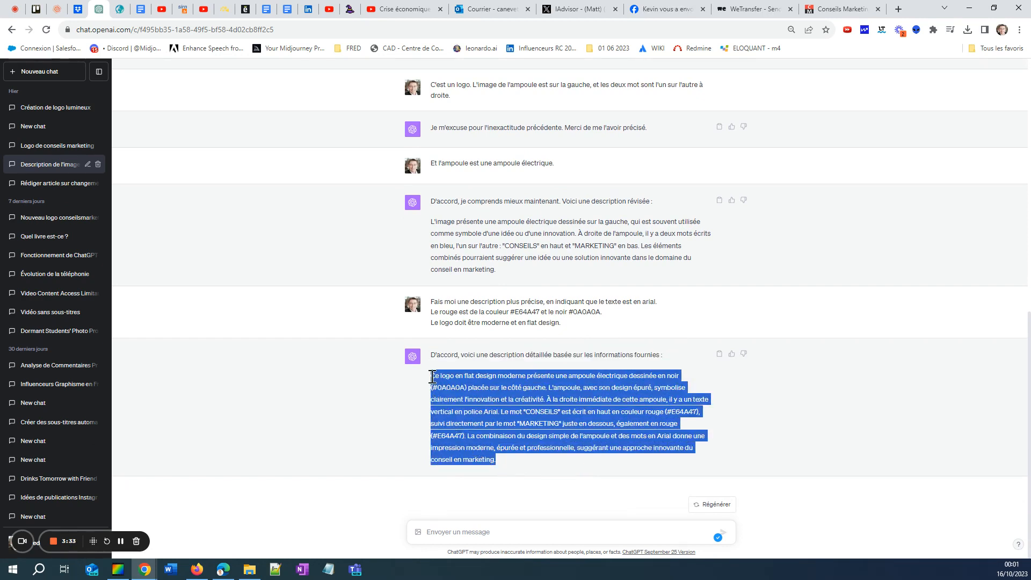
- Start a new GPT-4 chat with DALL·E 3 and paste the copied logo description as the message
{"action": "left_click", "coordinate": [50, 72]}
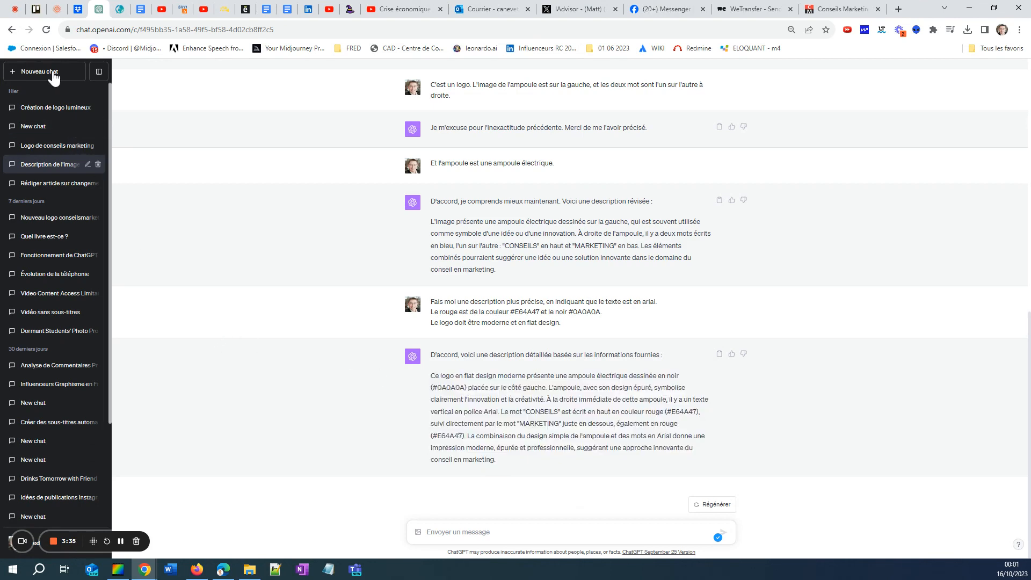
{"action": "mouse_move", "coordinate": [605, 82]}
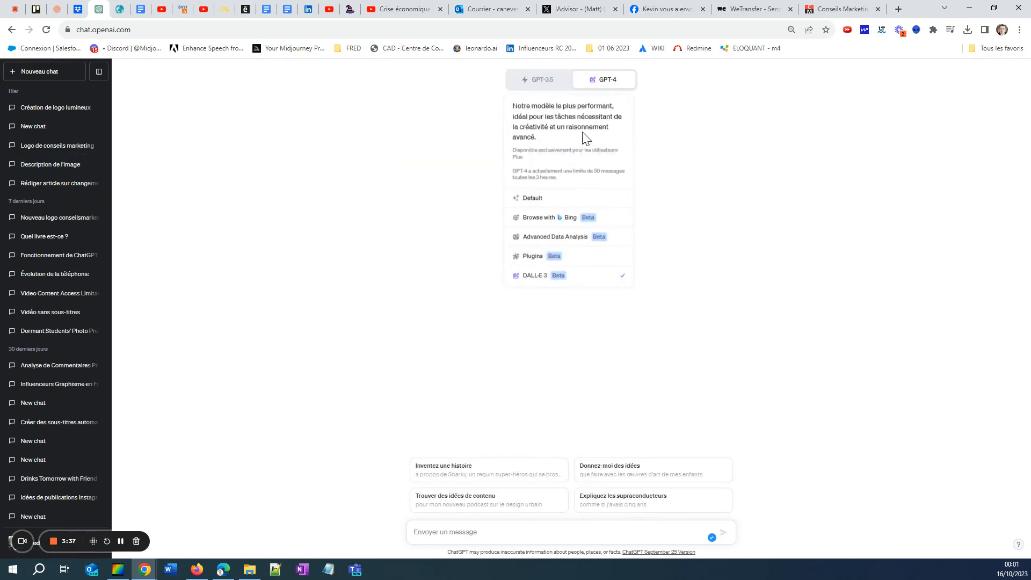
{"action": "left_click", "coordinate": [542, 277]}
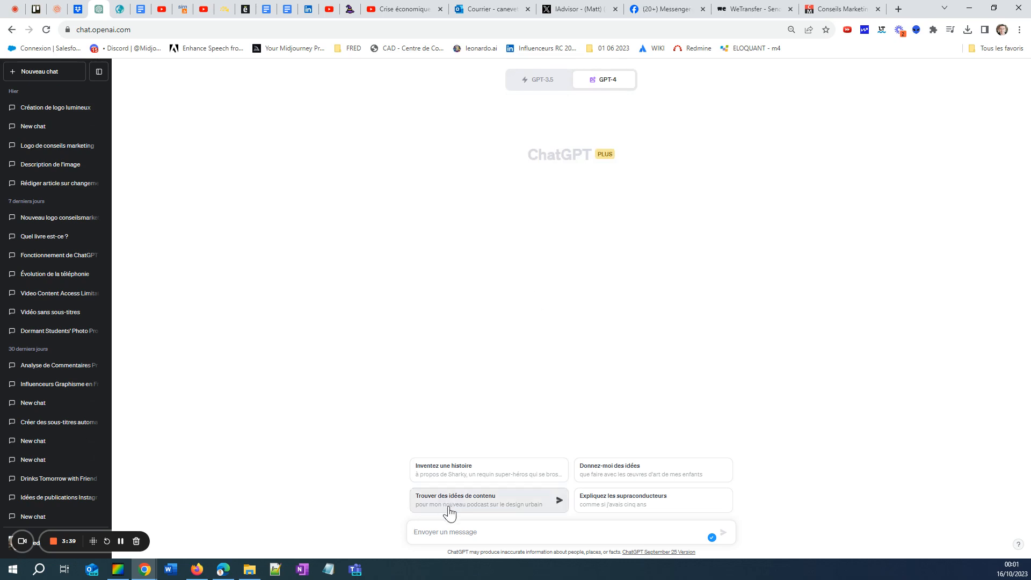
{"action": "key", "text": "ctrl+v"}
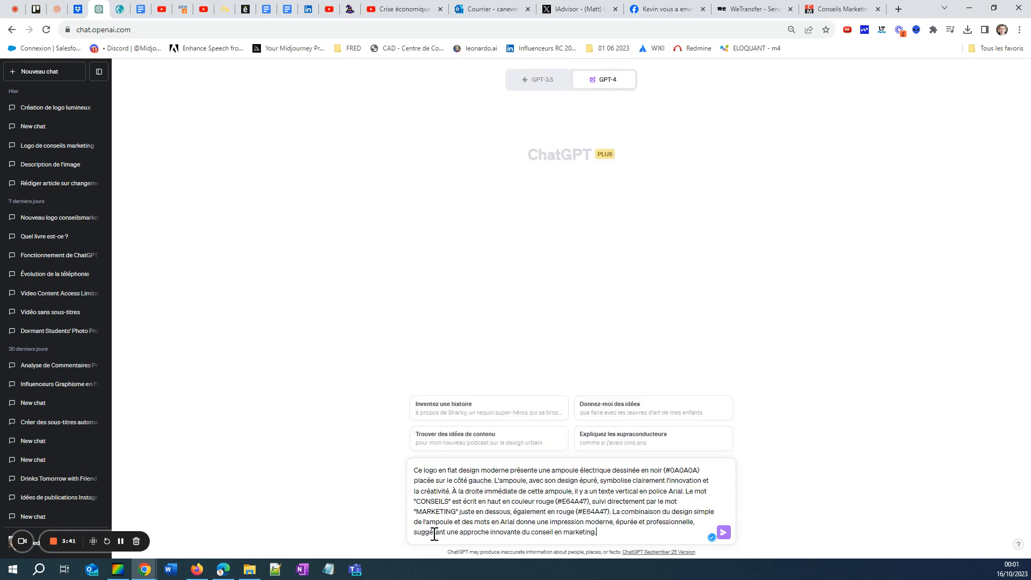
- Add an introductory line beginning "Fais moi un logo moderne et design pour" above the pasted description and send the prompt
{"action": "key", "text": "shift+Return"}
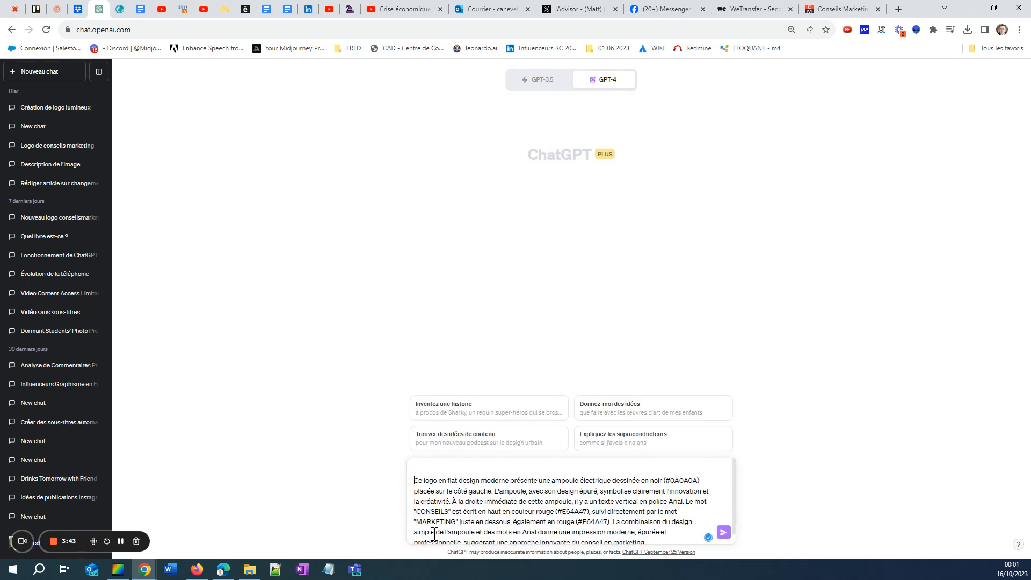
{"action": "key", "text": "Up"}
{"action": "type", "text": "Fais moi un logo moderne etc"}
{"action": "key", "text": "BackSpace"}
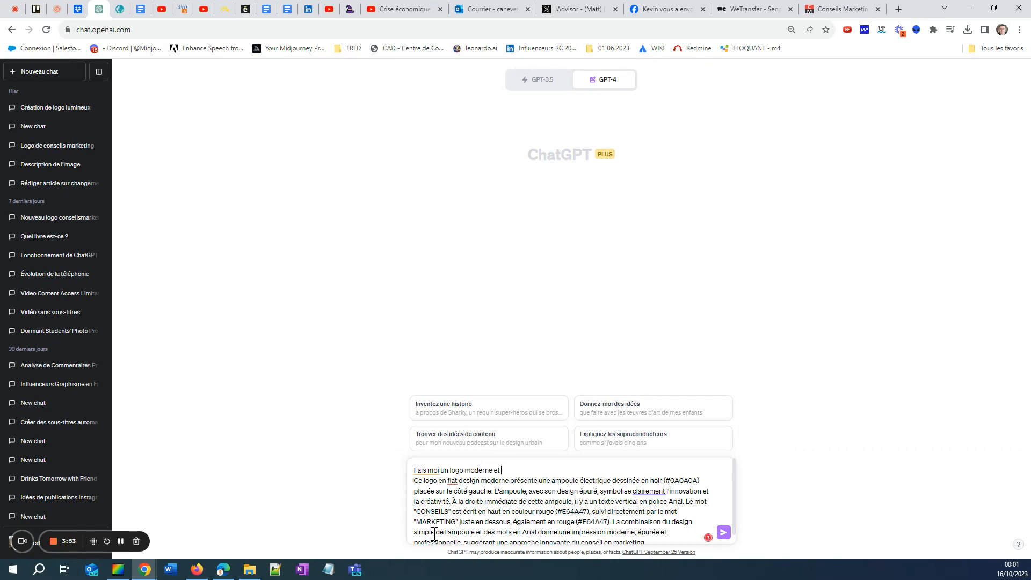
{"action": "type", "text": "design pour"}
{"action": "key", "text": "Return"}
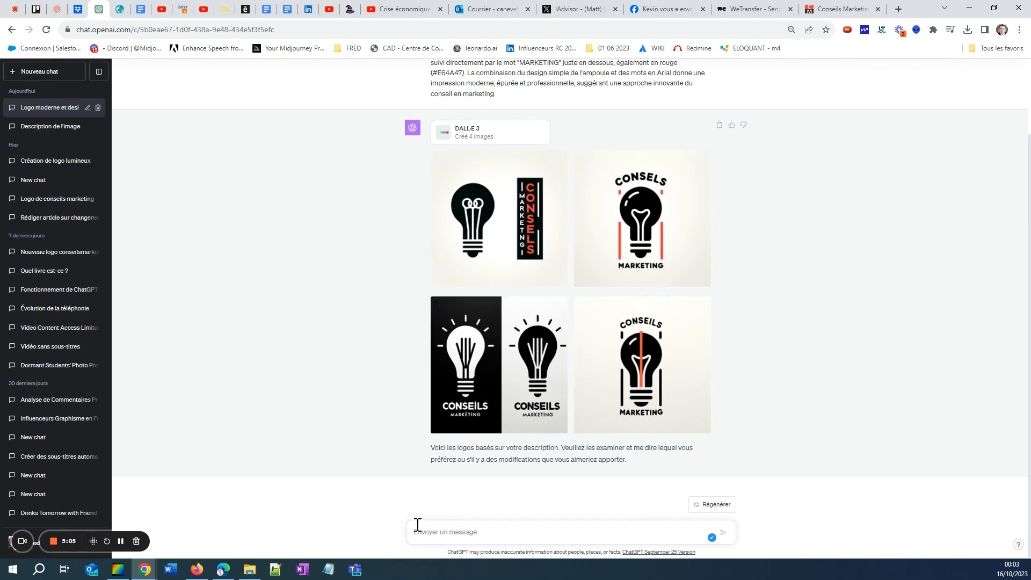
- Draft the reply "Attention l'image de l'ampoule est à gauche, et le texte conseils et marketing est à droite."
{"action": "type", "text": "Attention"}
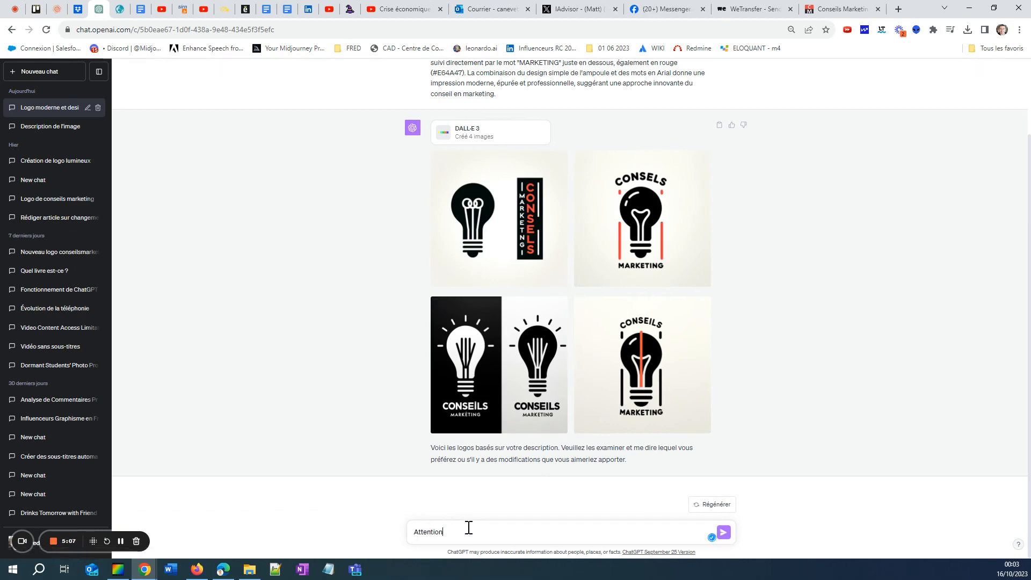
{"action": "type", "text": " l'image de l'amouple est à d"}
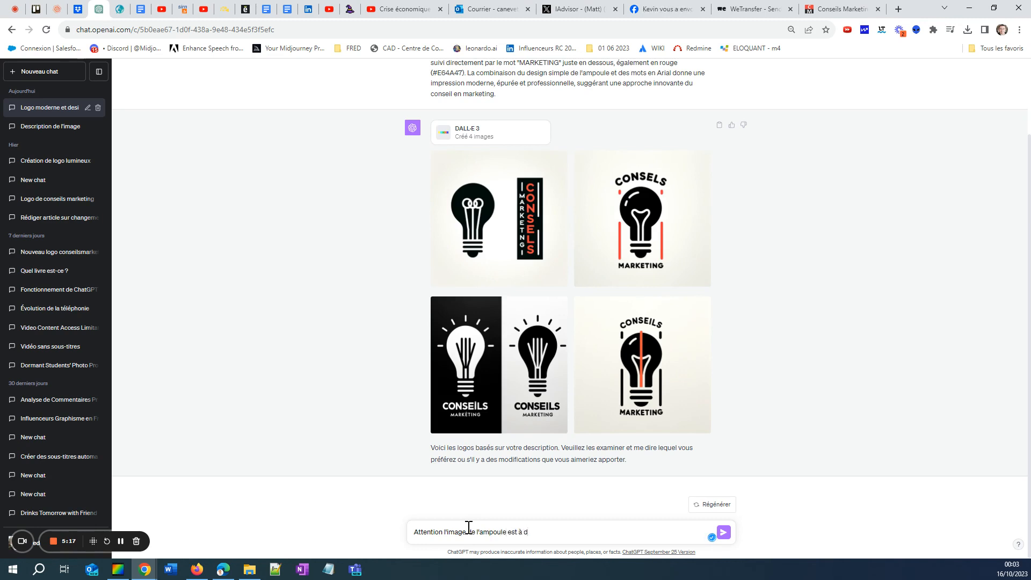
{"action": "key", "text": "BackSpace"}
{"action": "type", "text": "gauche, et le texte conseils et "}
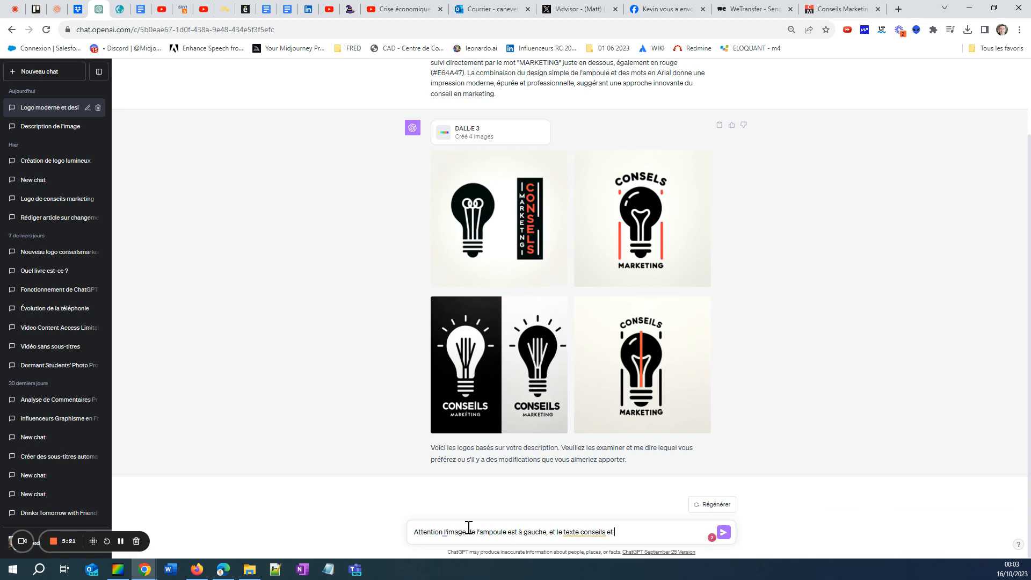
{"action": "type", "text": "marketing est à droite . Conseils est "}
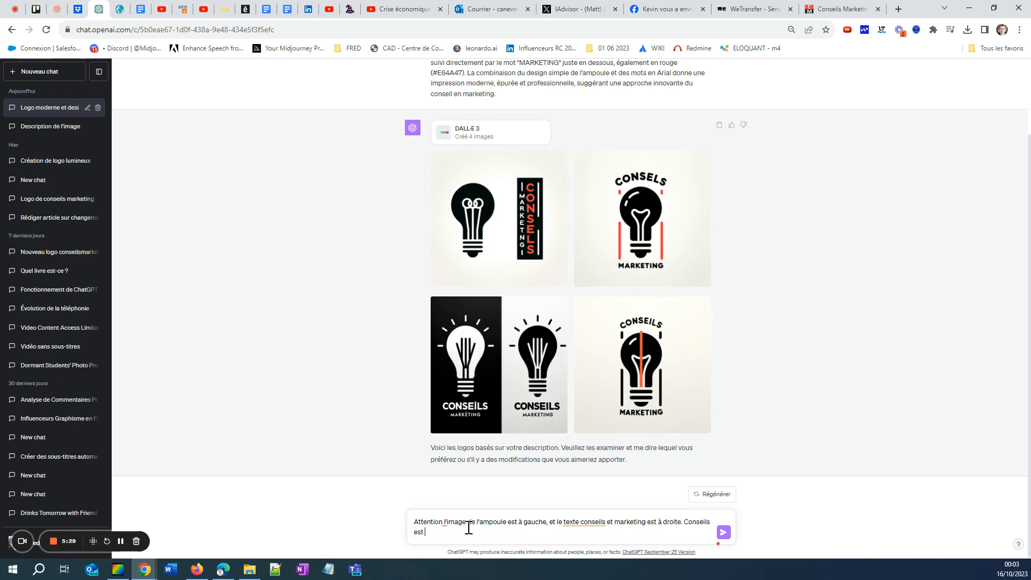
- Complete the draft with "Conseils est au dessus de marketing. Ces deux mots sont alignés."
{"action": "type", "text": "au dessus de"}
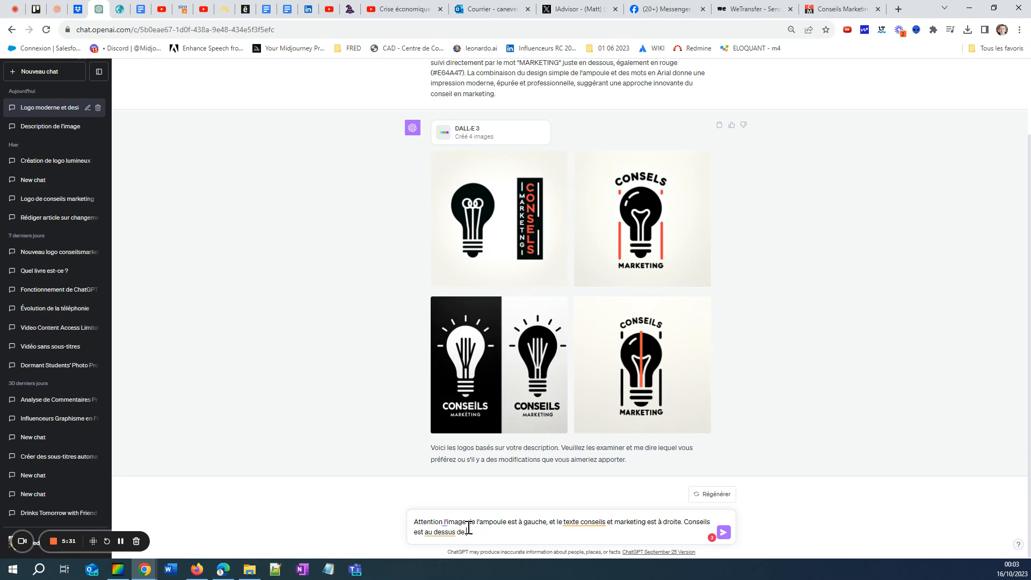
{"action": "type", "text": " marketing. Ces deux mots sont alogné"}
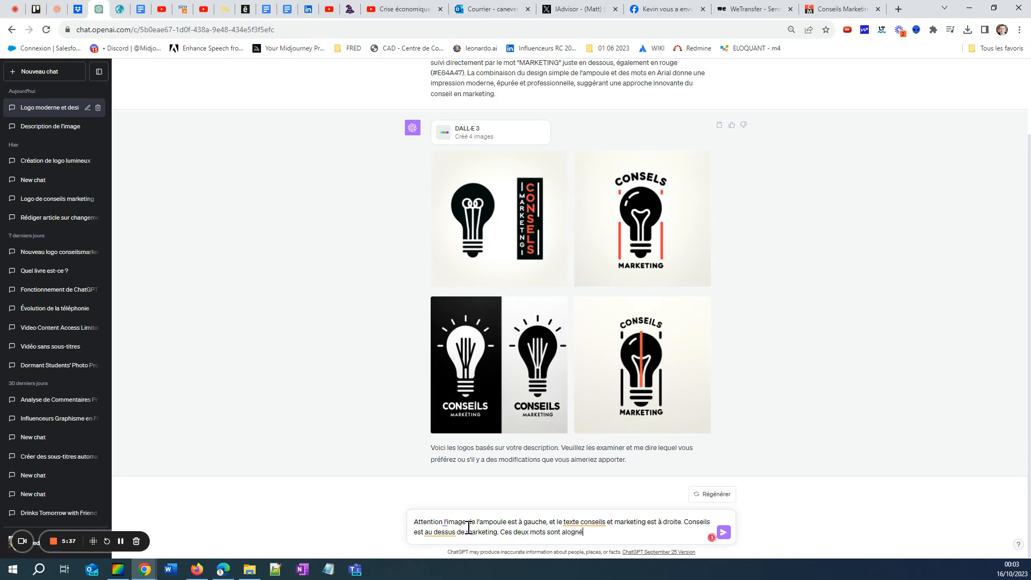
{"action": "type", "text": "ignés."}
- Put quotation marks around "conseils" and "marketing" in the first sentence of the draft and send the message
{"action": "type", "text": "\""}
{"action": "key", "text": "Right"}
{"action": "key", "text": "Right"}
{"action": "key", "text": "Right"}
{"action": "key", "text": "Right"}
{"action": "key", "text": "Right"}
{"action": "key", "text": "Right"}
{"action": "key", "text": "Right"}
{"action": "key", "text": "Right"}
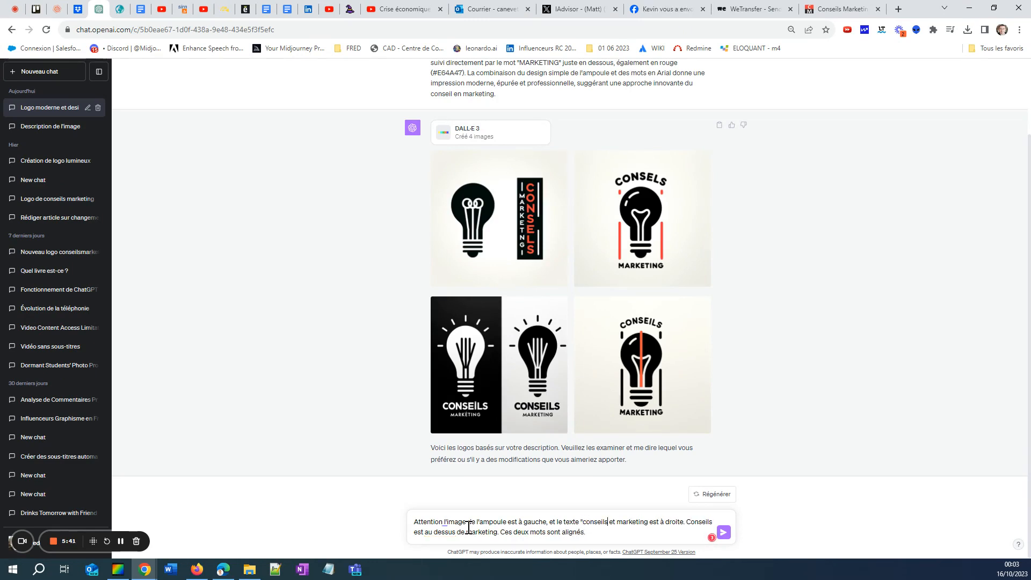
{"action": "type", "text": "\""}
{"action": "key", "text": "Right"}
{"action": "key", "text": "Right"}
{"action": "type", "text": "\" et "}
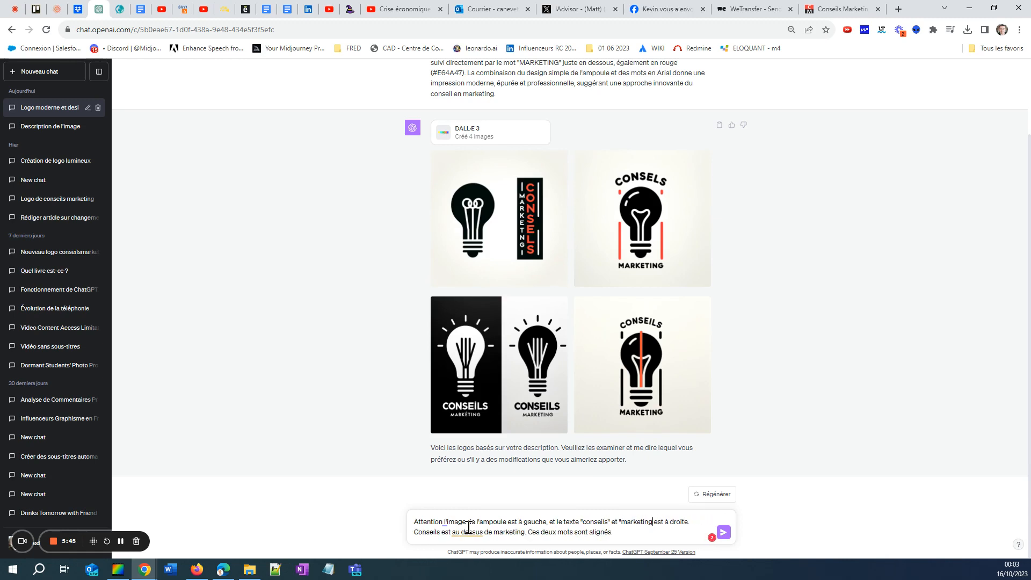
{"action": "type", "text": "\""}
{"action": "key", "text": "Return"}
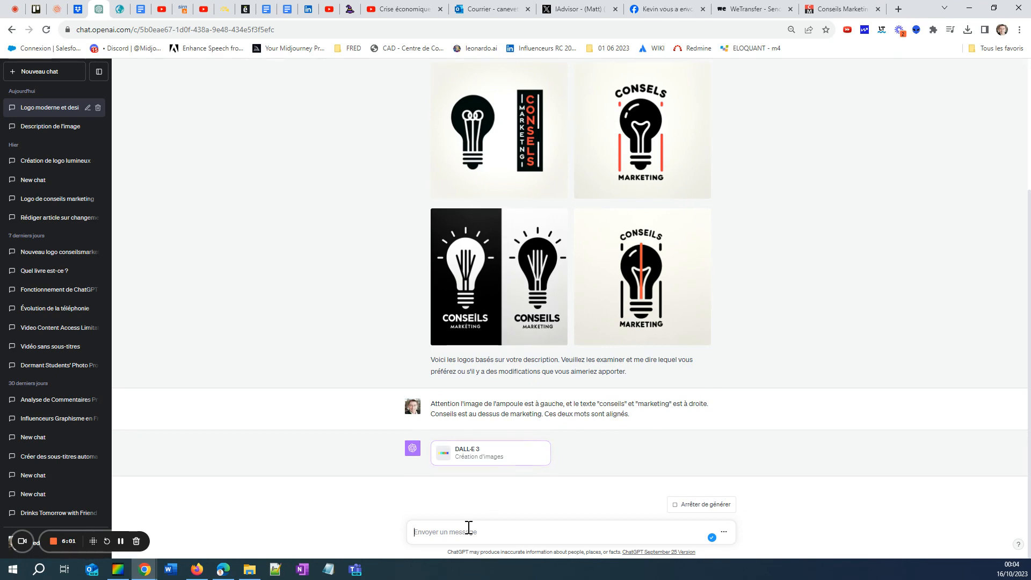
- Download the logo with the vertical red line through the bulb, view the file in the image viewer and close it
{"action": "mouse_move", "coordinate": [623, 251]}
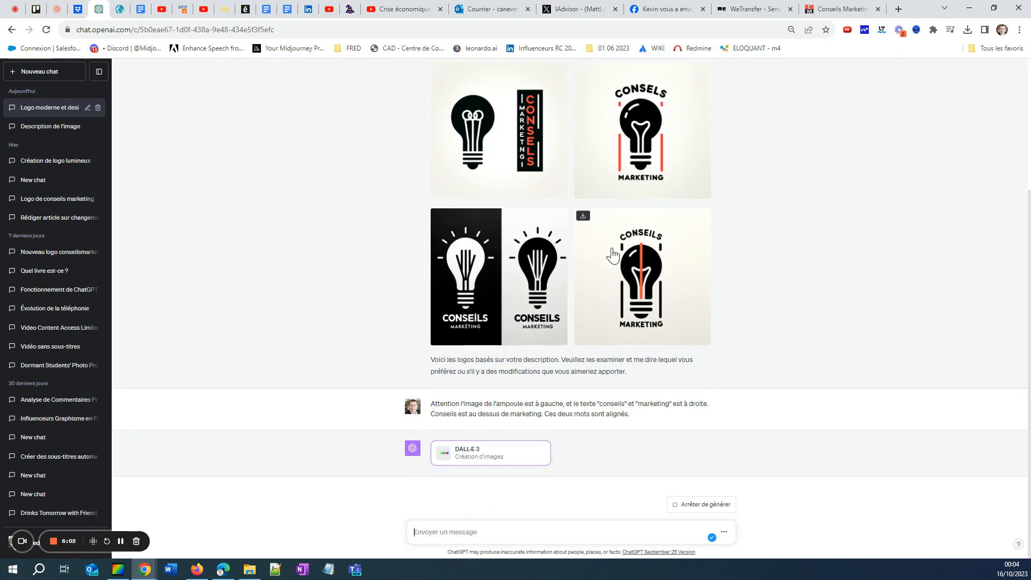
{"action": "left_click", "coordinate": [581, 218]}
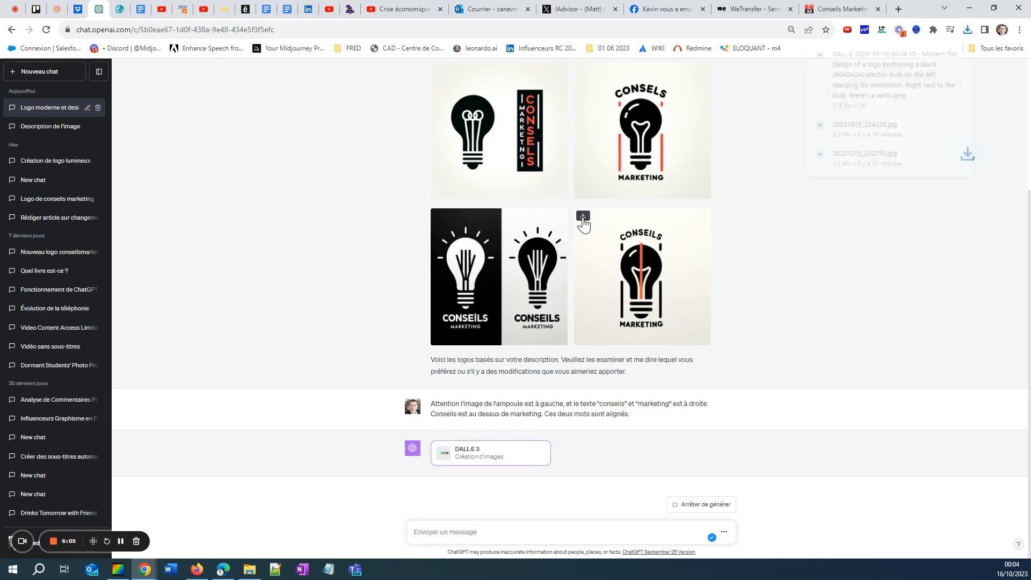
{"action": "left_click", "coordinate": [887, 64]}
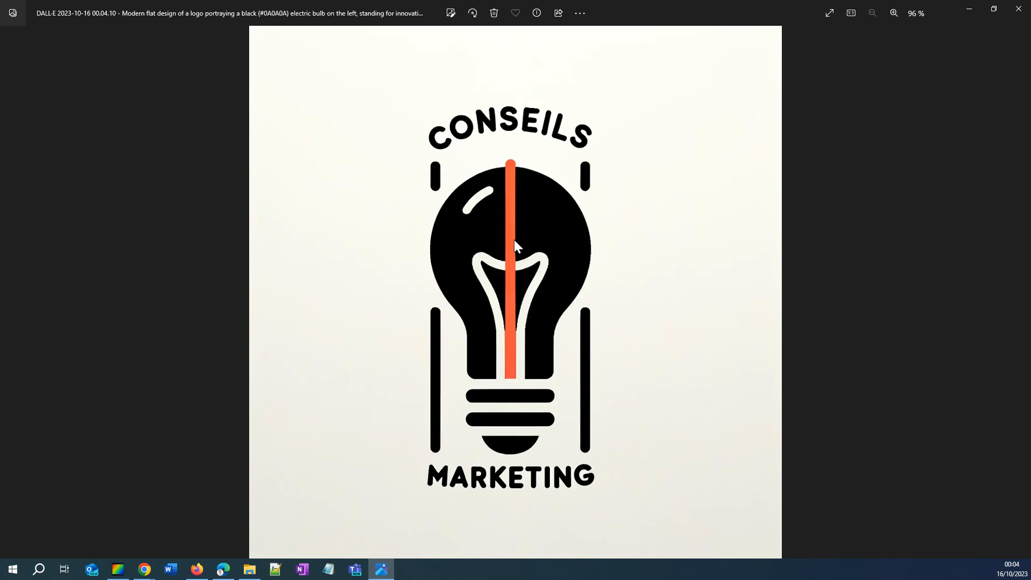
{"action": "right_click", "coordinate": [514, 239]}
{"action": "left_click", "coordinate": [383, 176]}
{"action": "left_click", "coordinate": [1019, 10]}
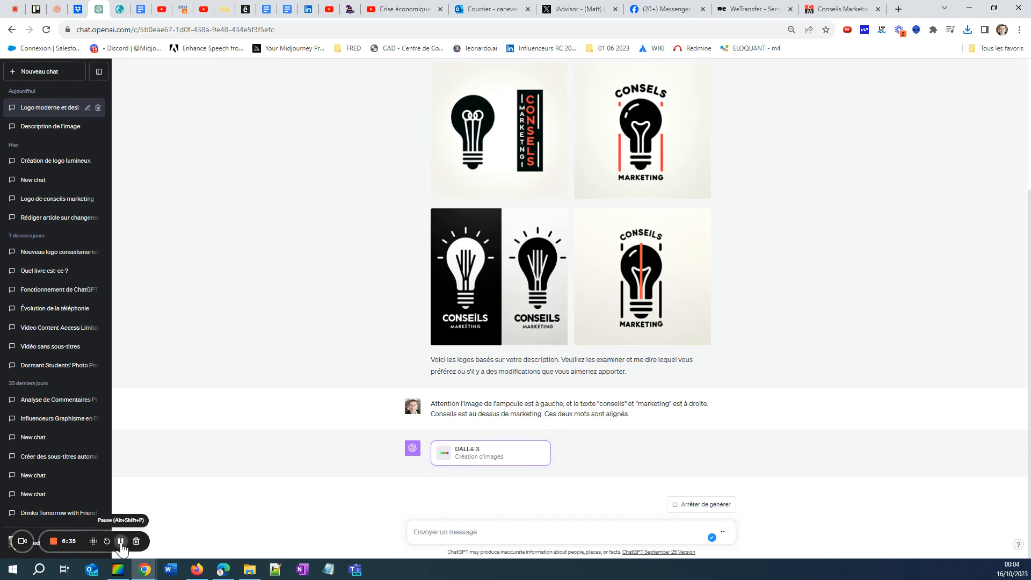
{"action": "left_click", "coordinate": [120, 540]}
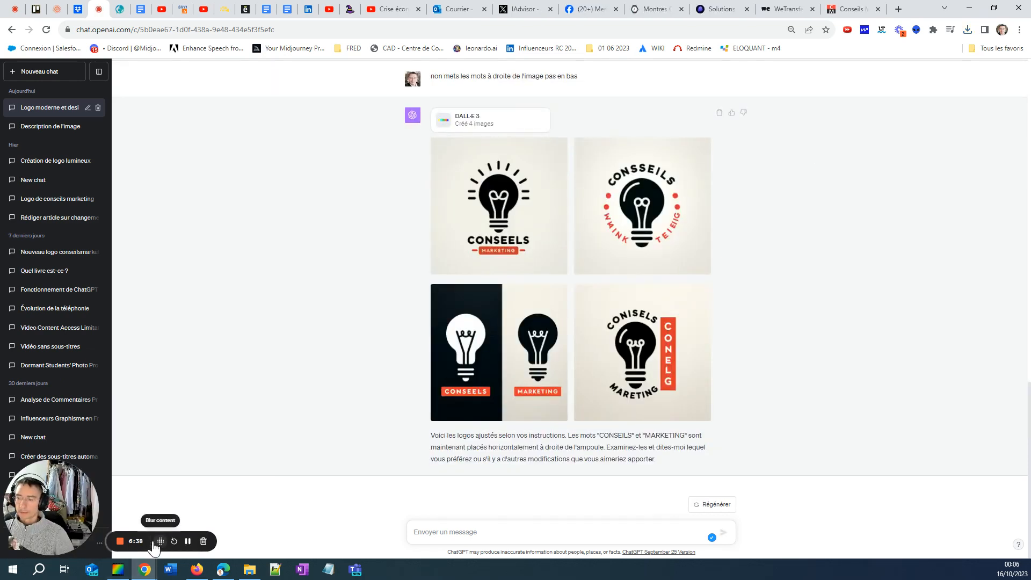
{"action": "left_click", "coordinate": [187, 541]}
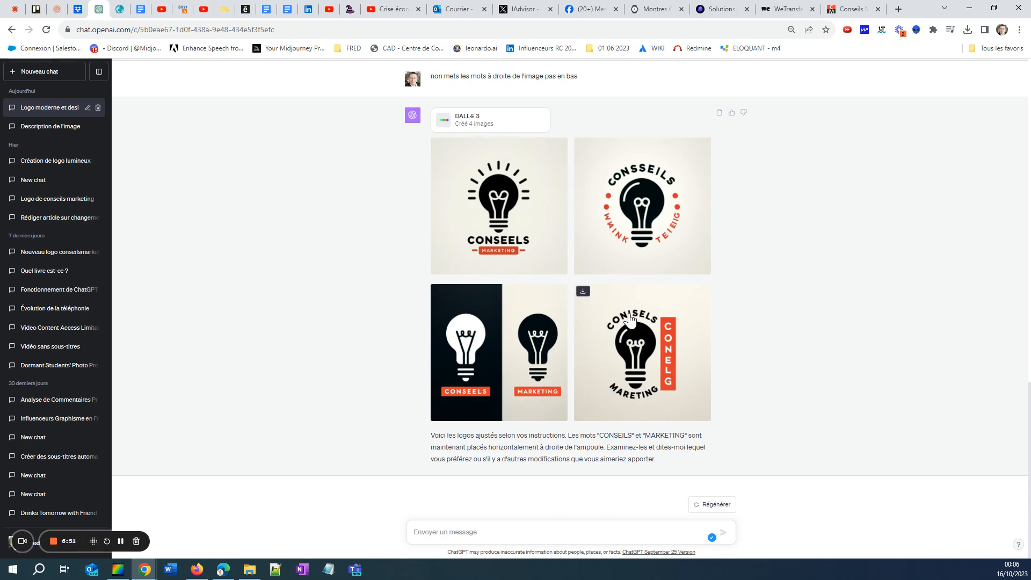
- Compare the logo sets generated in the conversation, enlarging the revised logo with the red shape behind the bulb
{"action": "scroll", "coordinate": [622, 313], "scroll_direction": "up", "scroll_amount": 4}
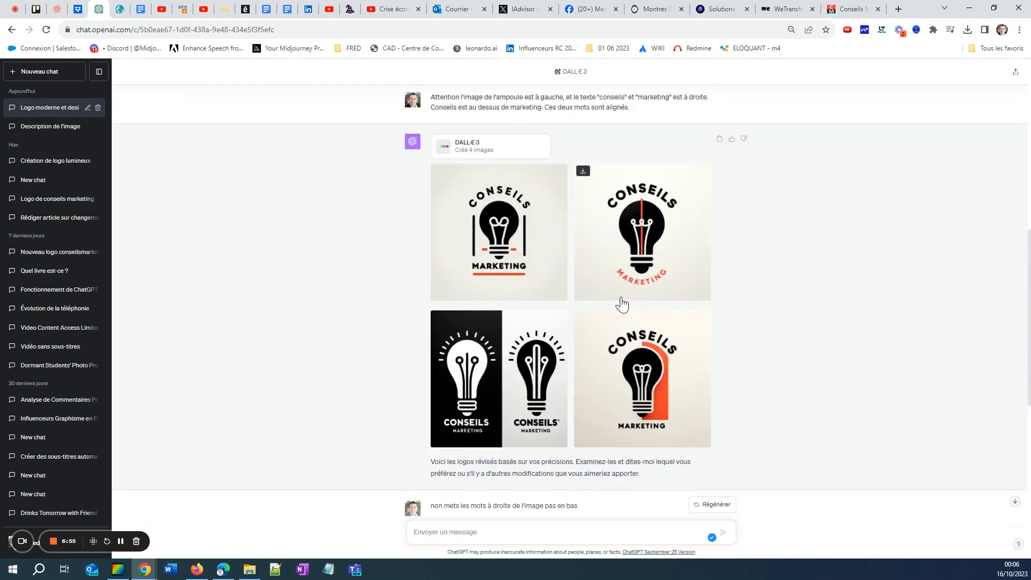
{"action": "scroll", "coordinate": [617, 311], "scroll_direction": "up", "scroll_amount": 6}
{"action": "scroll", "coordinate": [622, 303], "scroll_direction": "down", "scroll_amount": 12}
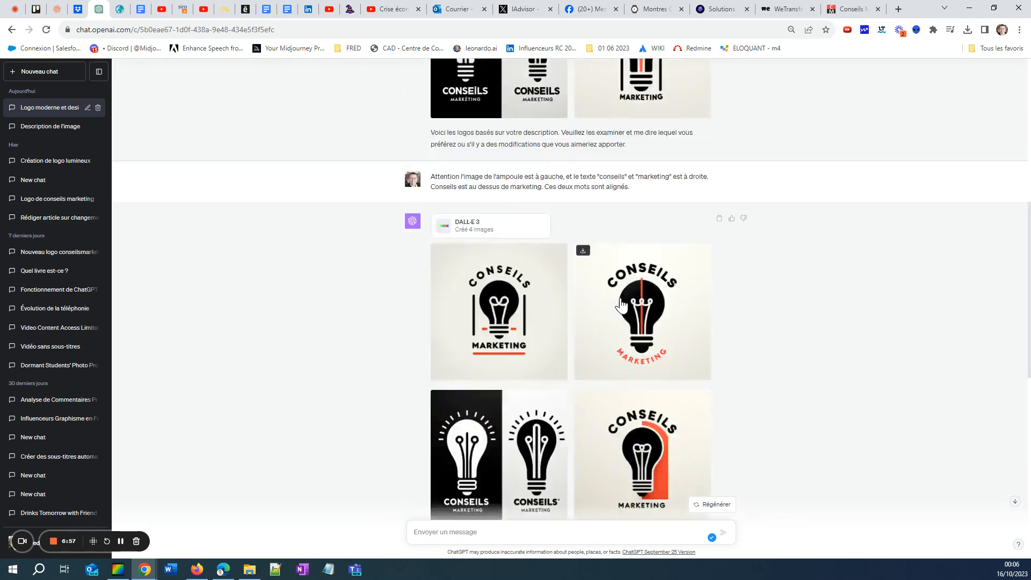
{"action": "scroll", "coordinate": [615, 299], "scroll_direction": "up", "scroll_amount": 5}
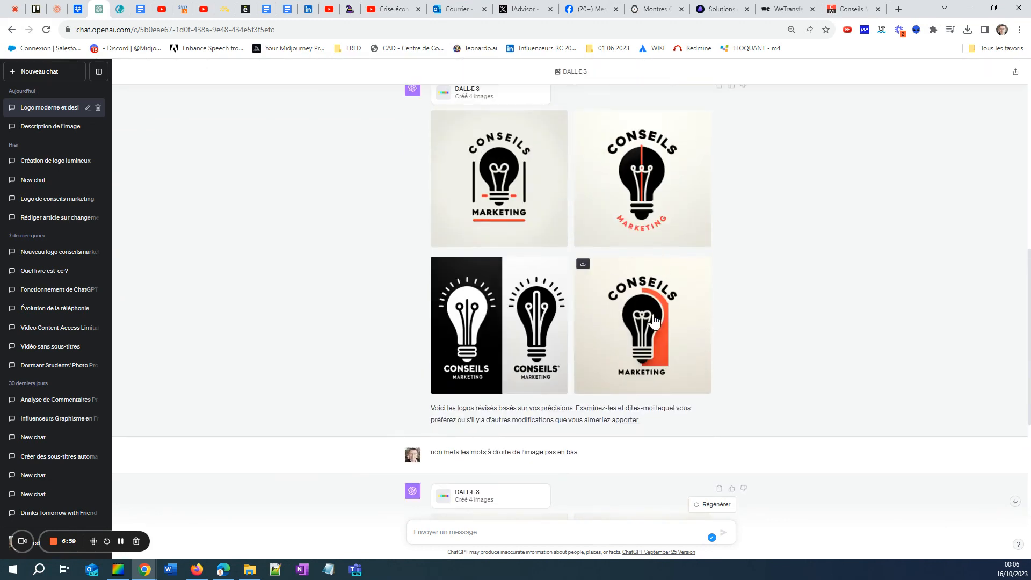
{"action": "left_click", "coordinate": [638, 329]}
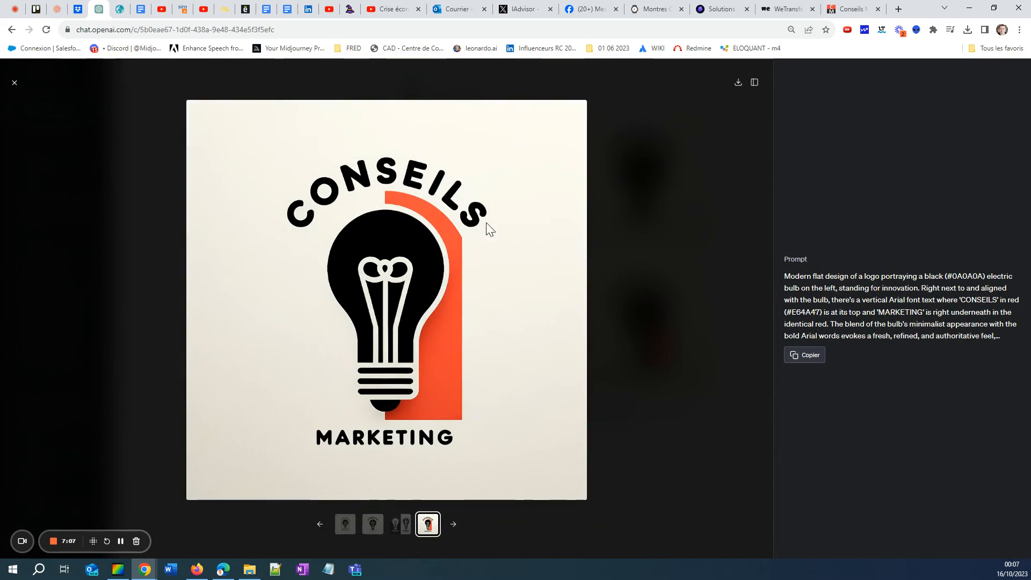
{"action": "left_click", "coordinate": [14, 82]}
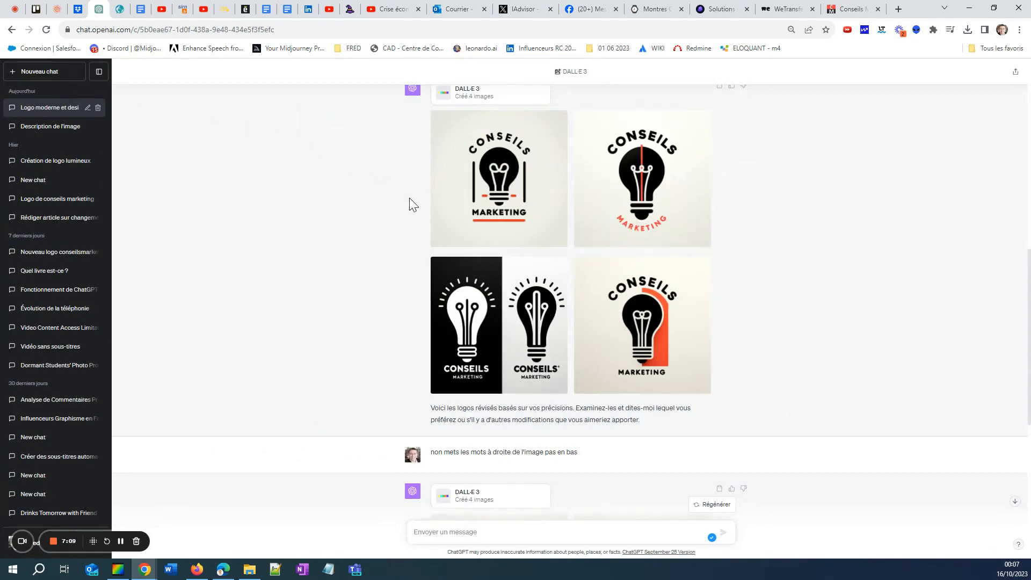
{"action": "scroll", "coordinate": [474, 258], "scroll_direction": "down", "scroll_amount": 2}
{"action": "scroll", "coordinate": [474, 258], "scroll_direction": "down", "scroll_amount": 3}
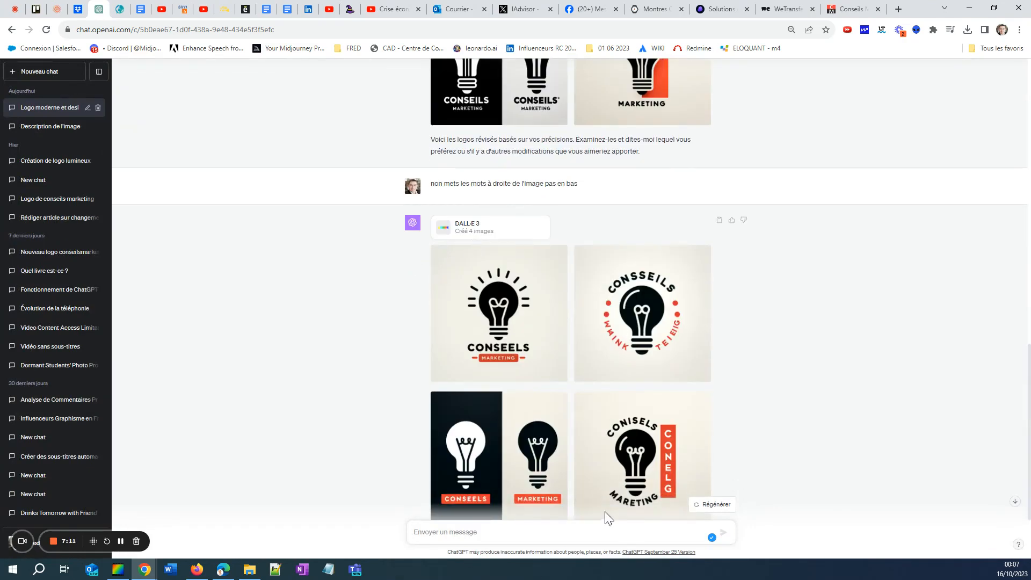
{"action": "scroll", "coordinate": [653, 191], "scroll_direction": "up", "scroll_amount": 4}
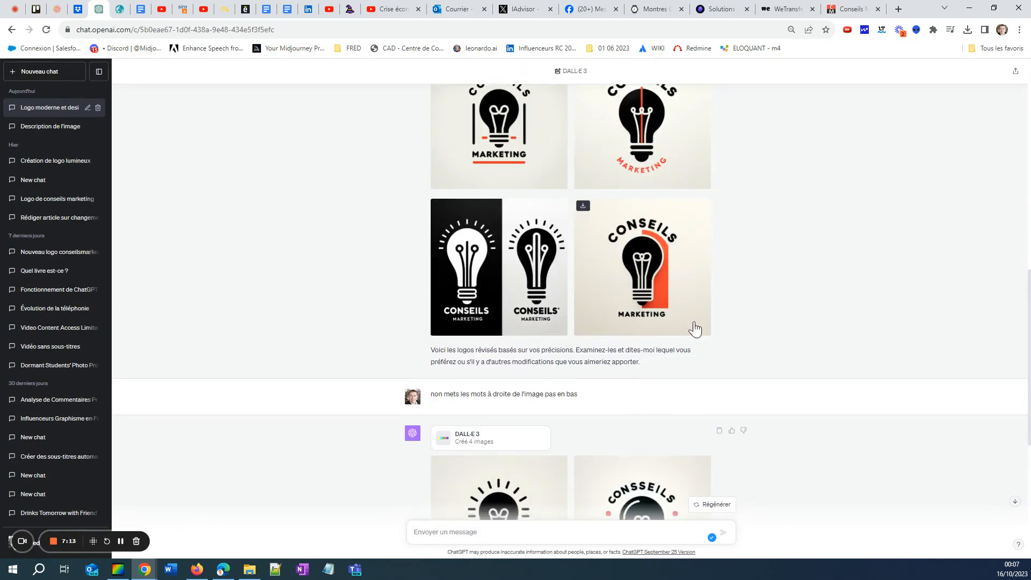
{"action": "scroll", "coordinate": [695, 329], "scroll_direction": "down", "scroll_amount": 6}
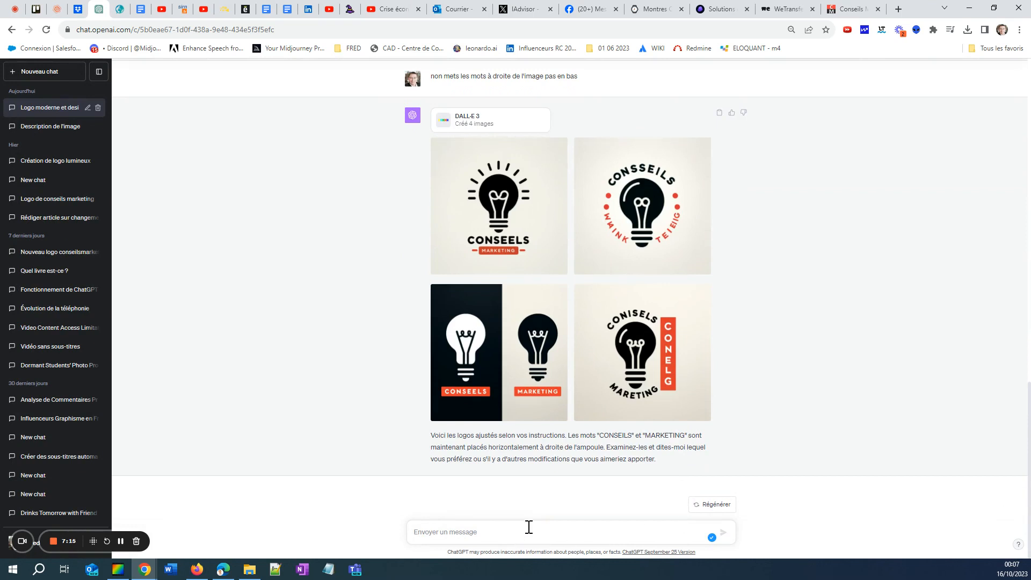
- Send the message "non le texte est à droite de l'ampoule. Et l'ampoule doit faire un sourire."
{"action": "type", "text": "non"}
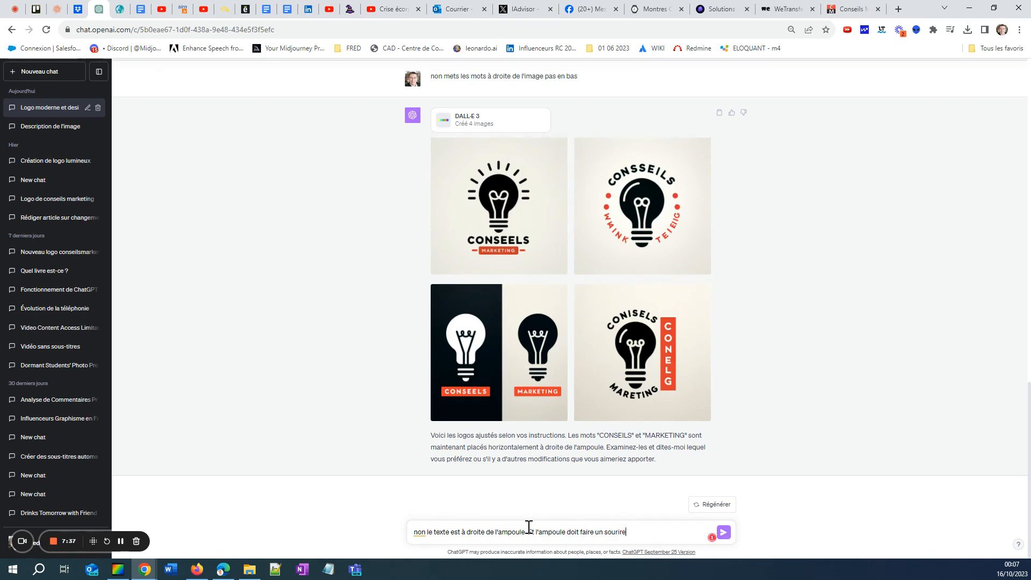
{"action": "type", "text": "."}
{"action": "key", "text": "Return"}
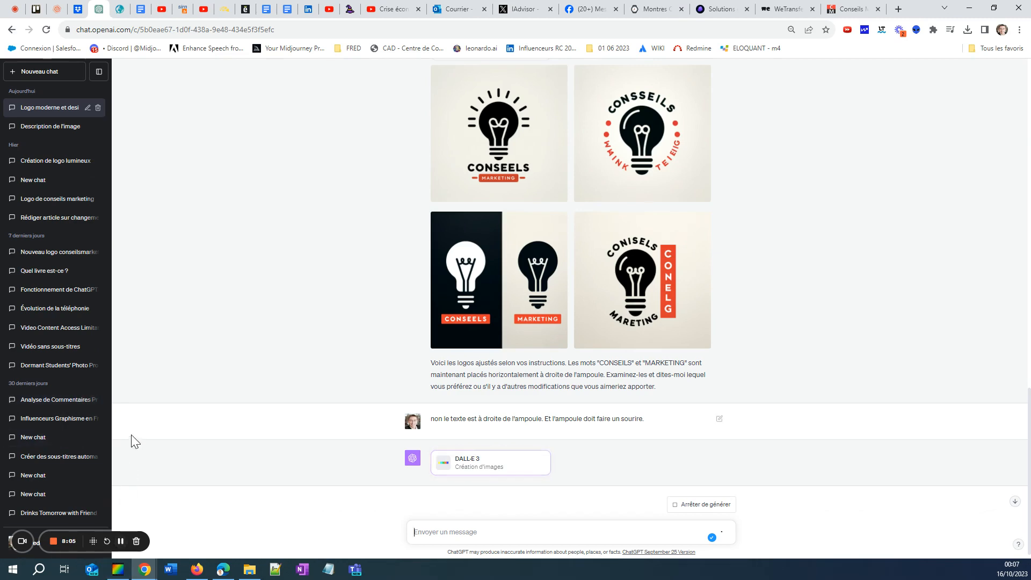
- Enlarge the earlier revised logo with the red shape behind the black bulb
{"action": "scroll", "coordinate": [224, 354], "scroll_direction": "down", "scroll_amount": 2}
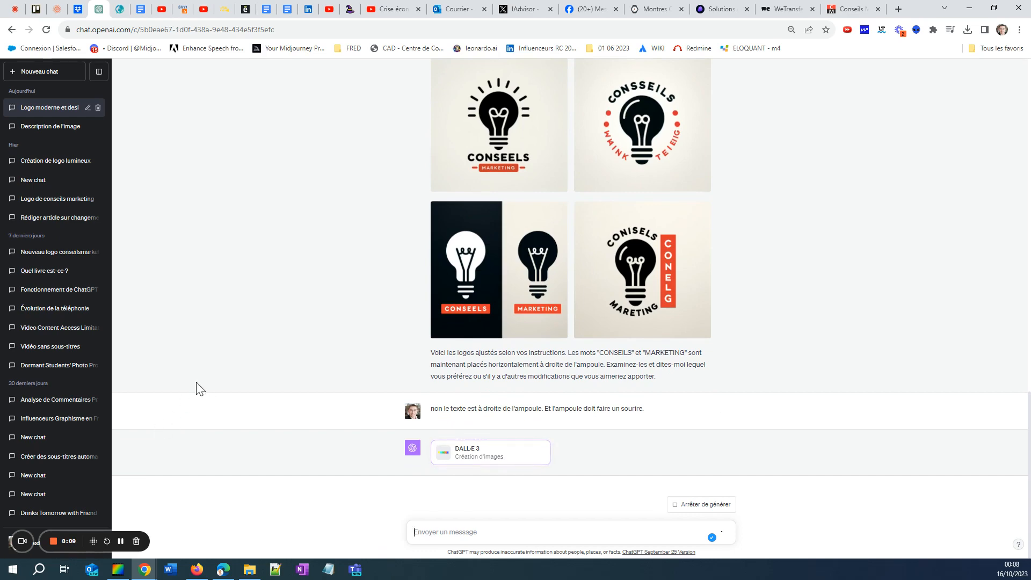
{"action": "scroll", "coordinate": [592, 250], "scroll_direction": "up", "scroll_amount": 9}
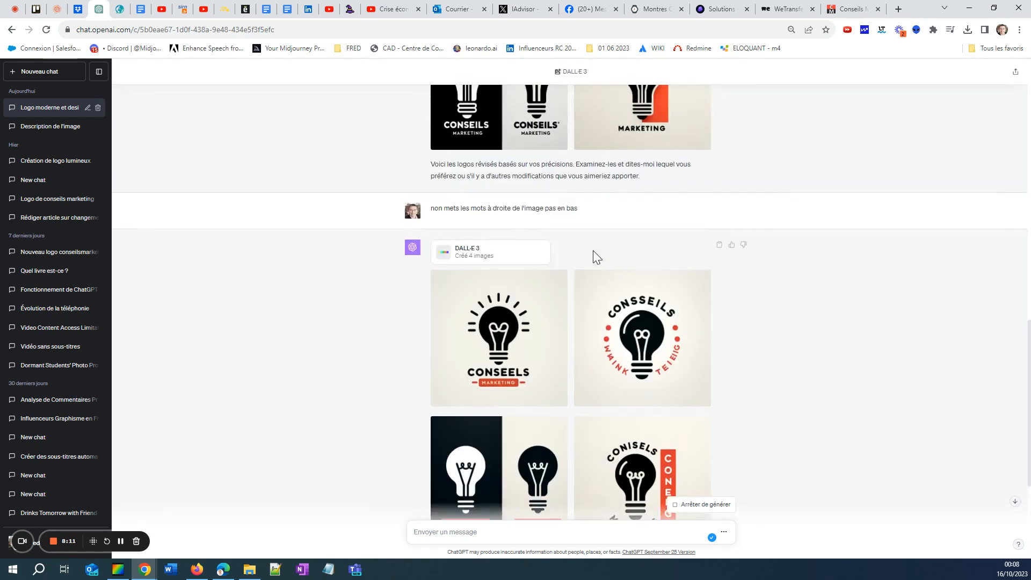
{"action": "left_click", "coordinate": [645, 357]}
{"action": "right_click", "coordinate": [428, 218]}
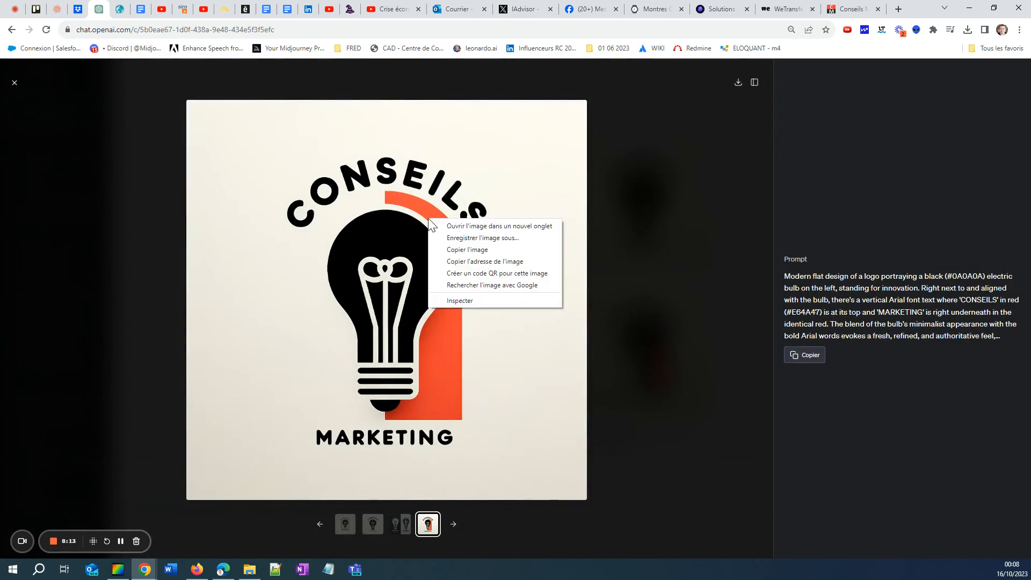
{"action": "left_click", "coordinate": [479, 240]}
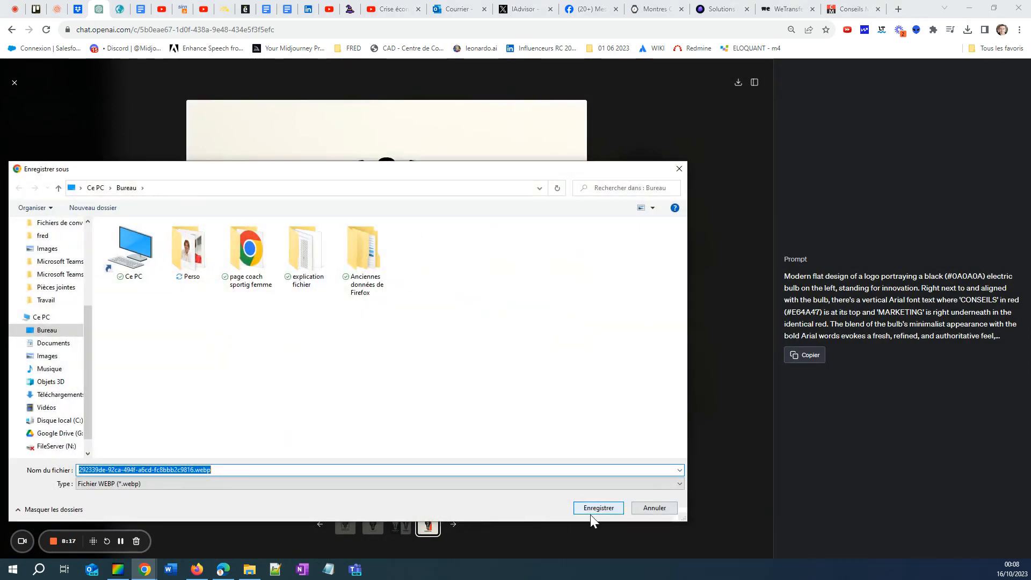
{"action": "left_click", "coordinate": [652, 508]}
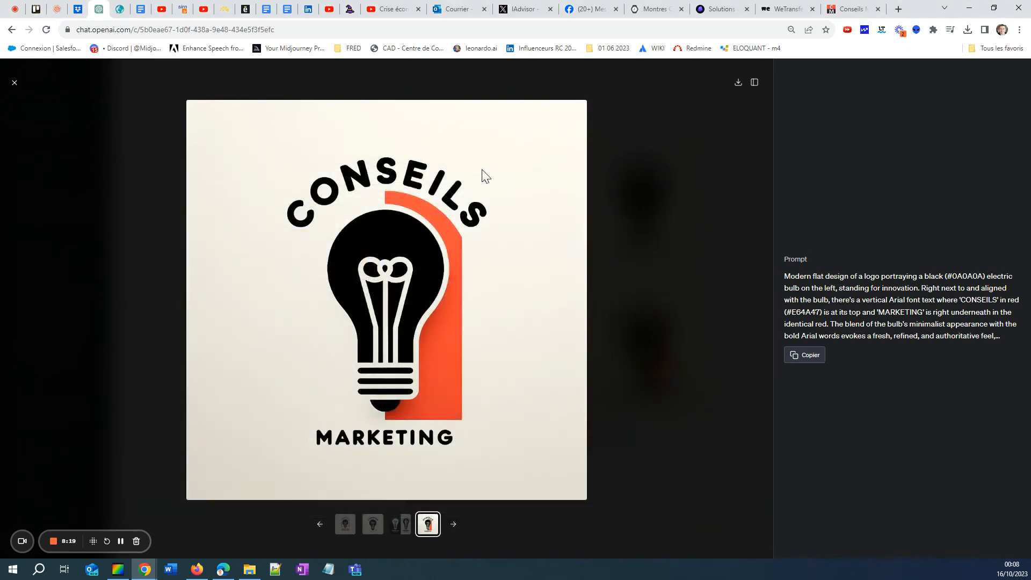
- Download the enlarged logo as a PNG image
{"action": "left_click", "coordinate": [737, 85]}
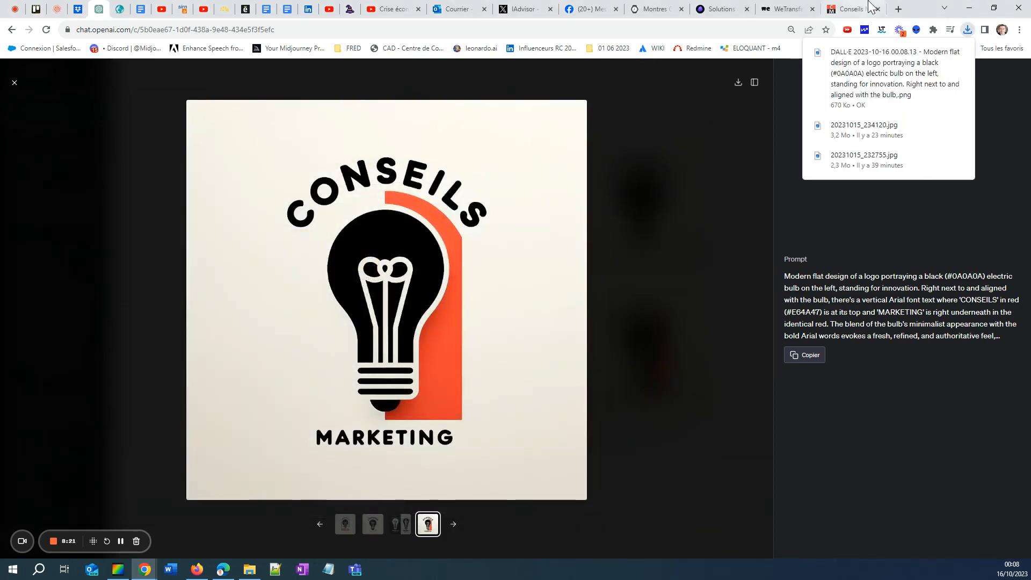
- Search for "google image" in a new browser tab and open the Google Images home page
{"action": "left_click", "coordinate": [897, 9]}
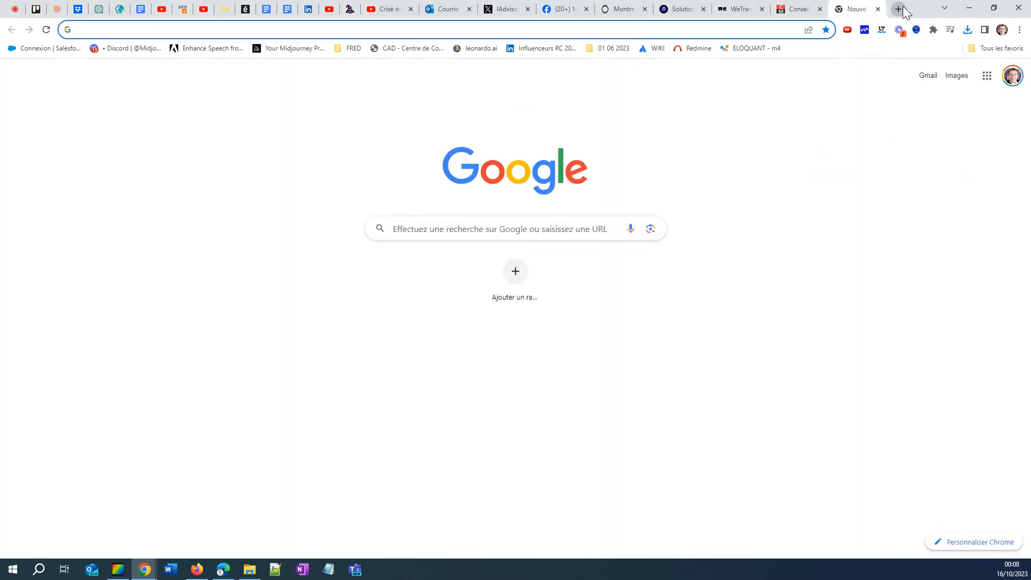
{"action": "type", "text": "google "}
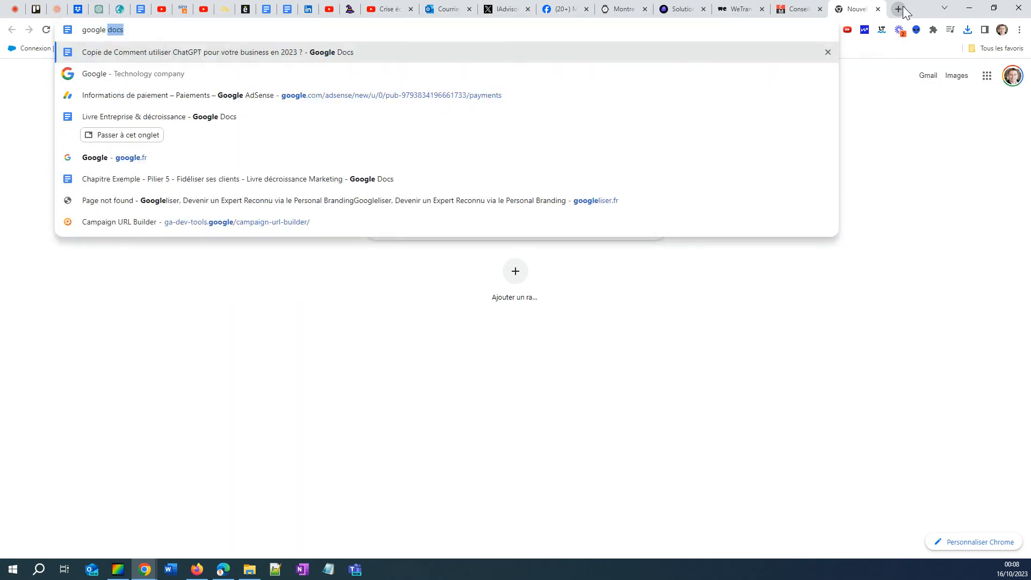
{"action": "type", "text": "image"}
{"action": "key", "text": "Return"}
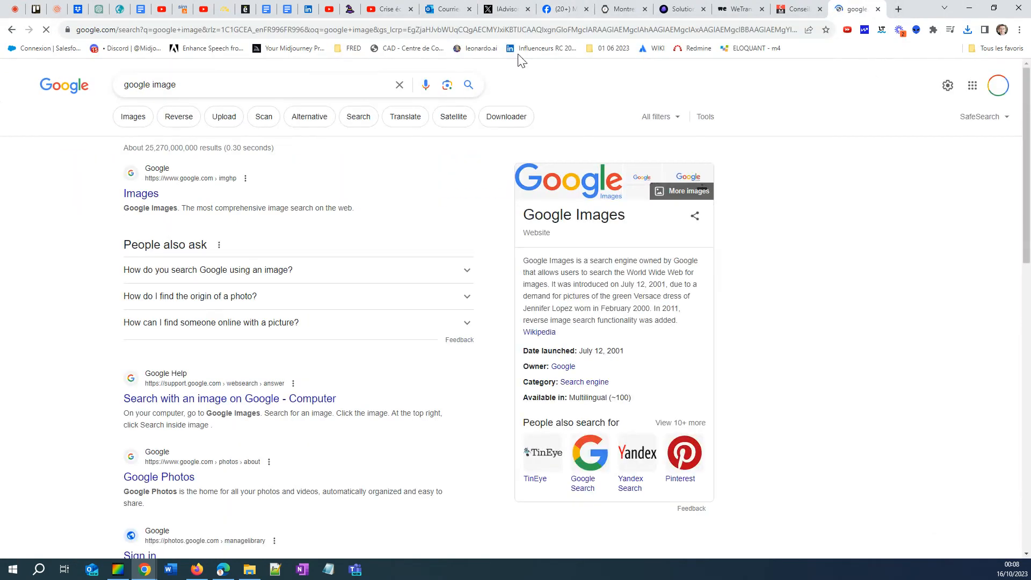
{"action": "left_click", "coordinate": [142, 195]}
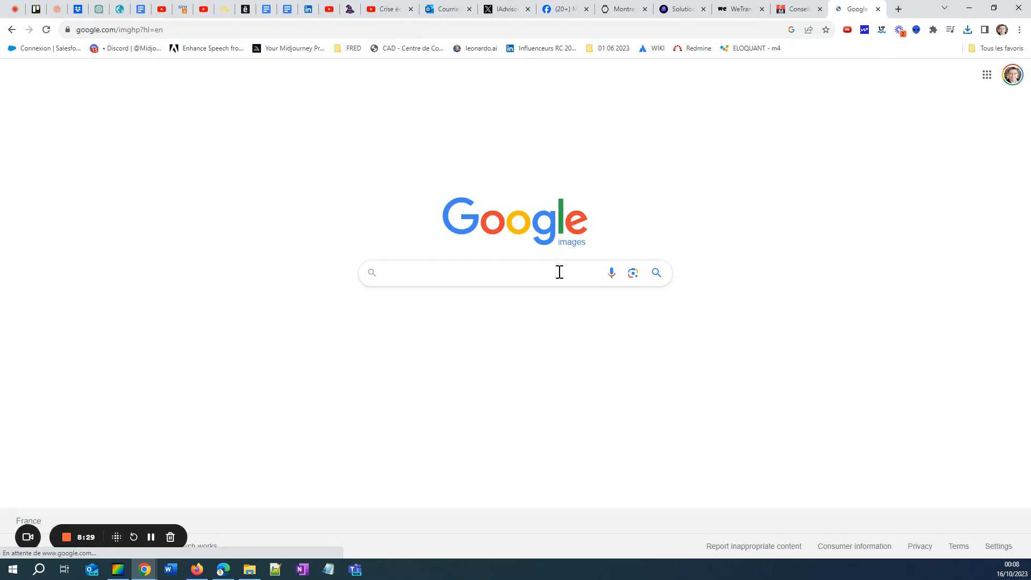
- Run a Google Lens image search with the downloaded logo "DALL-E 2023-10-16 00.08.13" from the Téléchargements folder
{"action": "left_click", "coordinate": [633, 274]}
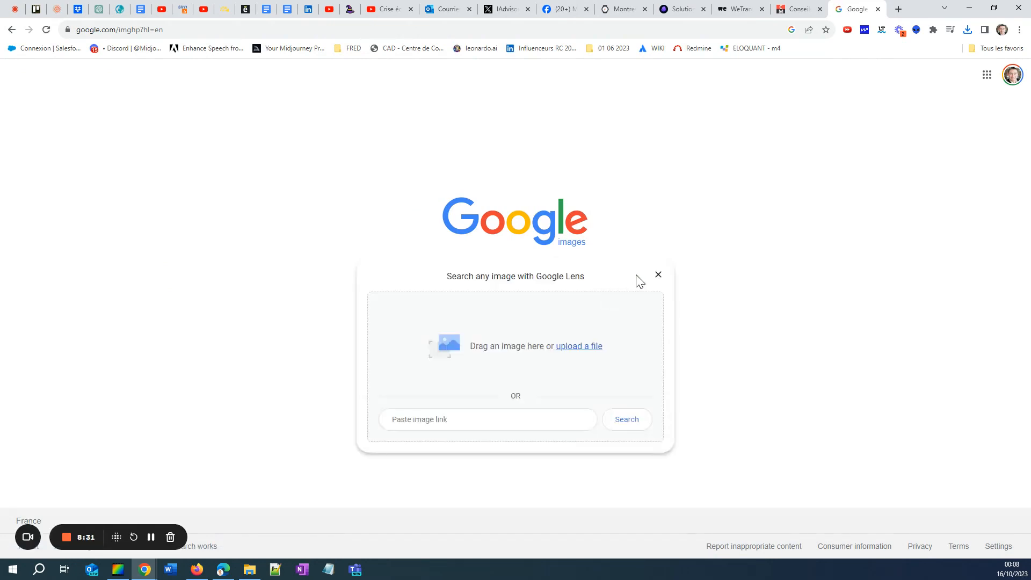
{"action": "left_click", "coordinate": [580, 346]}
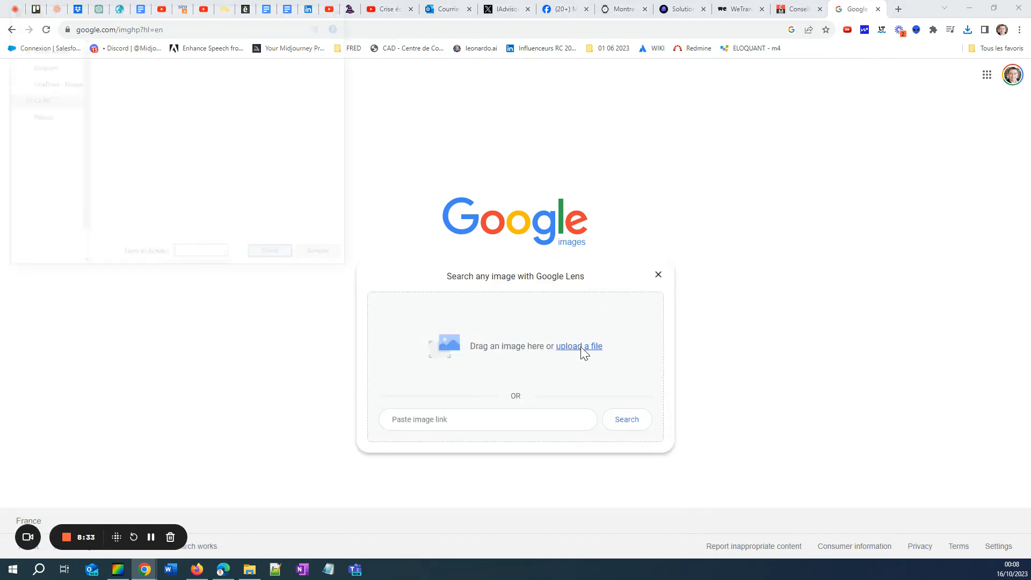
{"action": "left_click", "coordinate": [58, 407]}
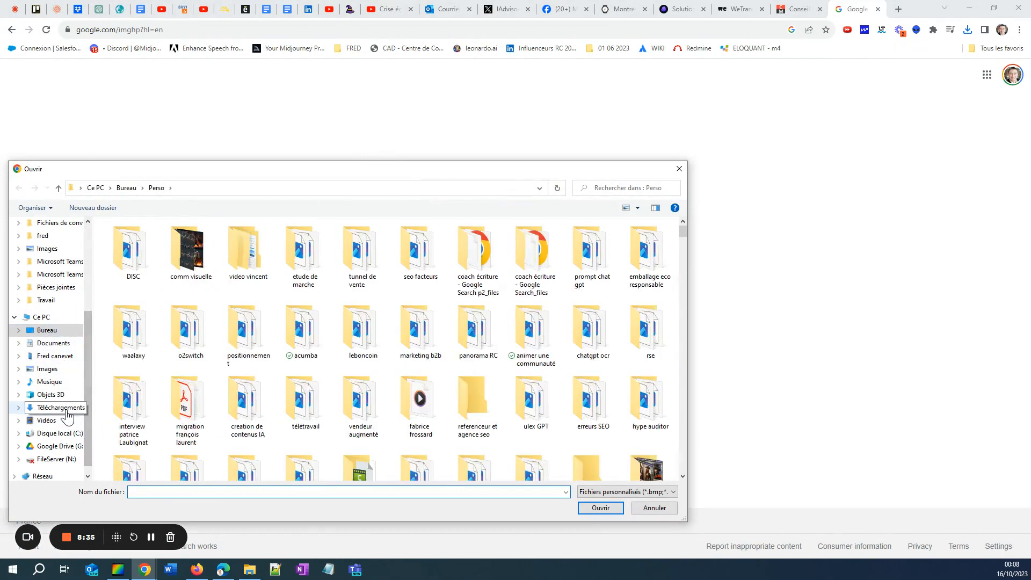
{"action": "left_click", "coordinate": [117, 262]}
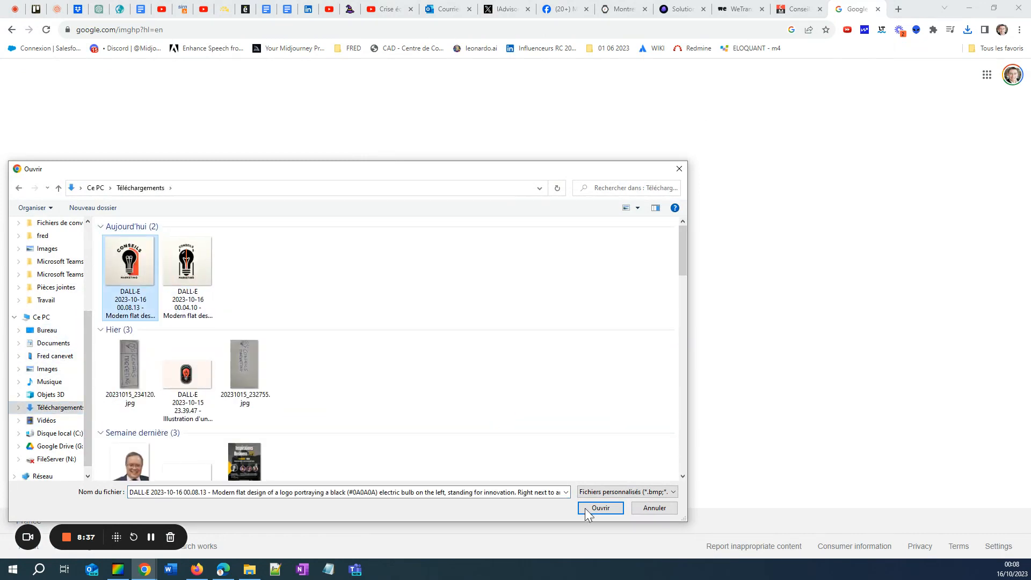
{"action": "left_click", "coordinate": [617, 508]}
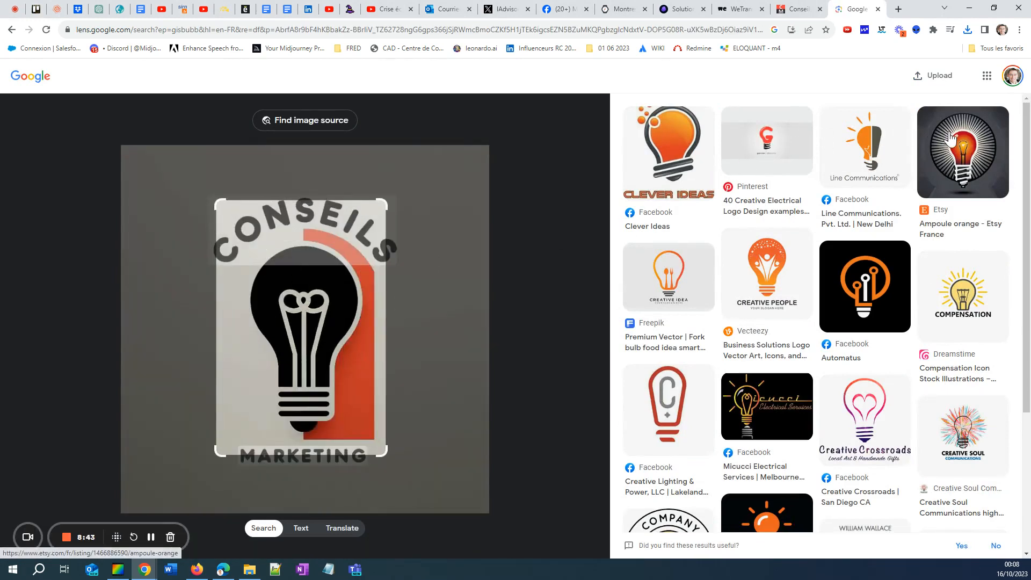
- Examine the visually similar bulb logos for resemblance to the uploaded one and rate the search results as useful
{"action": "scroll", "coordinate": [849, 298], "scroll_direction": "down", "scroll_amount": 1}
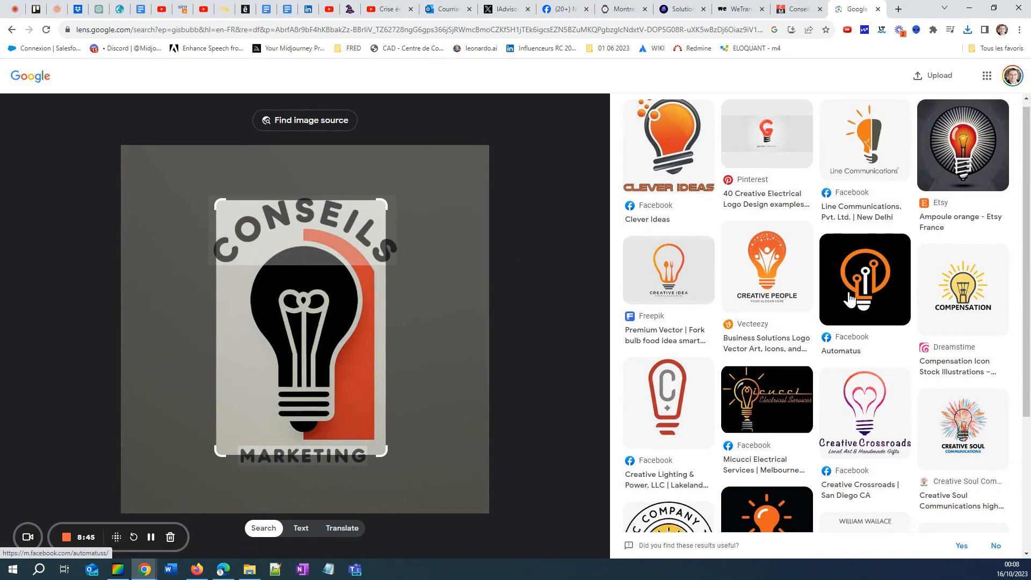
{"action": "scroll", "coordinate": [850, 299], "scroll_direction": "down", "scroll_amount": 1}
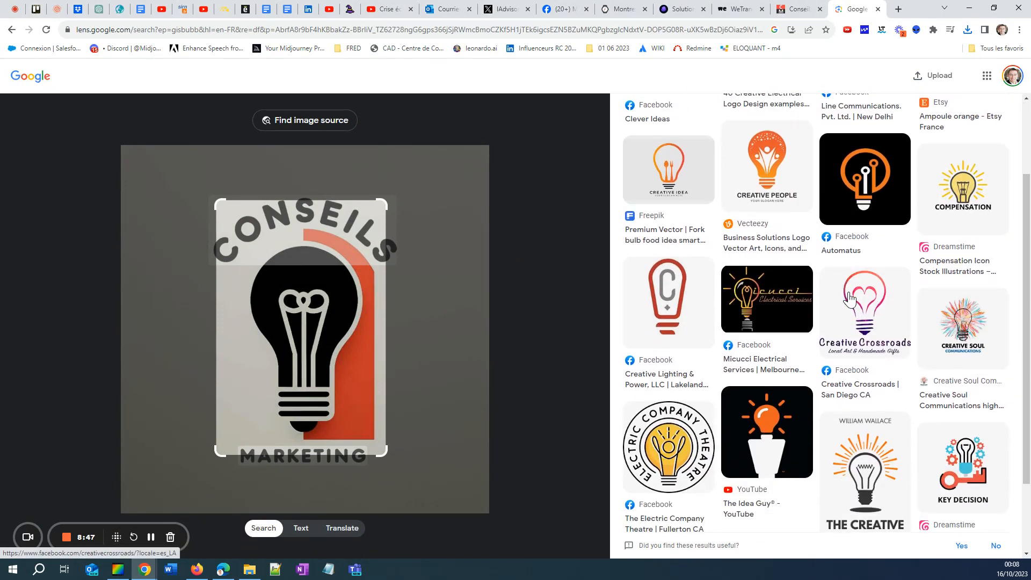
{"action": "scroll", "coordinate": [849, 298], "scroll_direction": "down", "scroll_amount": 2}
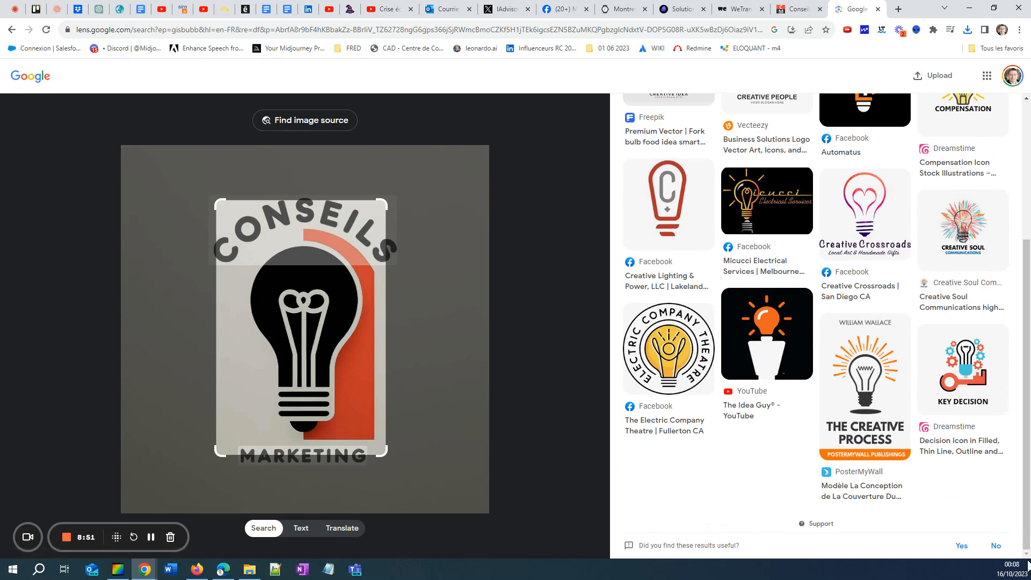
{"action": "left_click", "coordinate": [961, 545]}
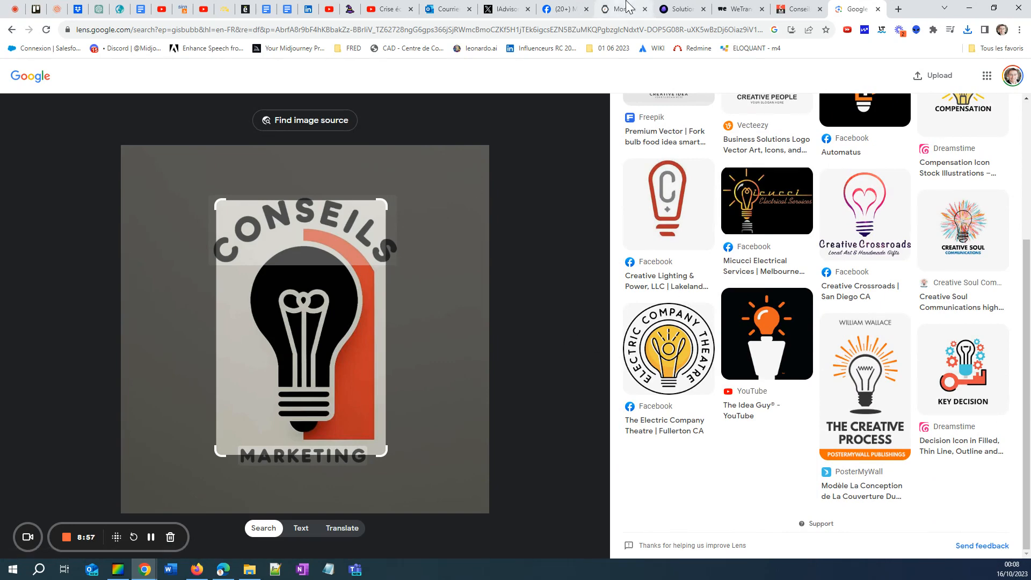
- Return to the ChatGPT conversation, close the enlarged logo and regenerate the latest response with the smiling-bulb logos
{"action": "left_click", "coordinate": [98, 9]}
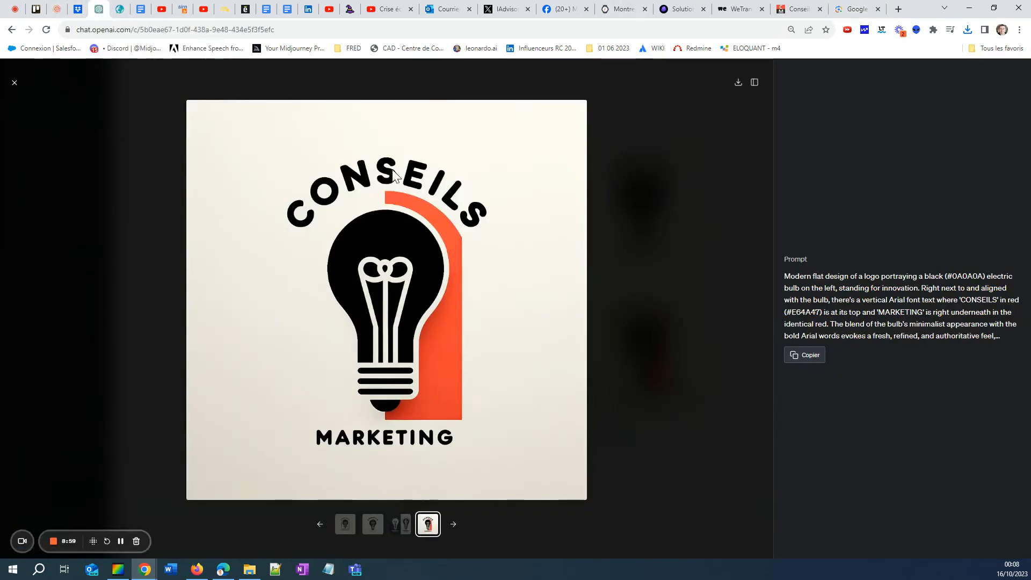
{"action": "left_click", "coordinate": [13, 83]}
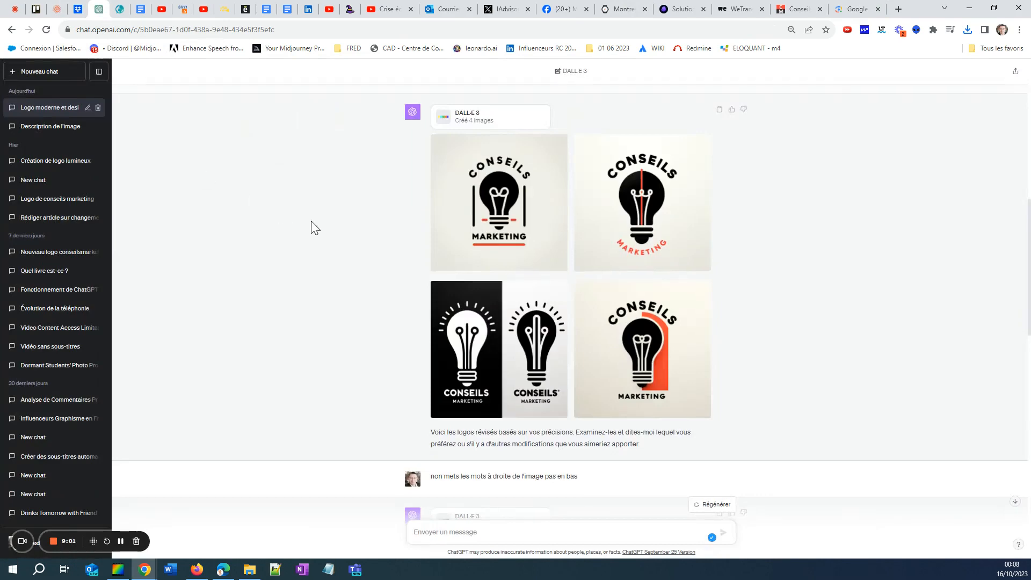
{"action": "scroll", "coordinate": [400, 263], "scroll_direction": "down", "scroll_amount": 10}
{"action": "scroll", "coordinate": [399, 263], "scroll_direction": "down", "scroll_amount": 3}
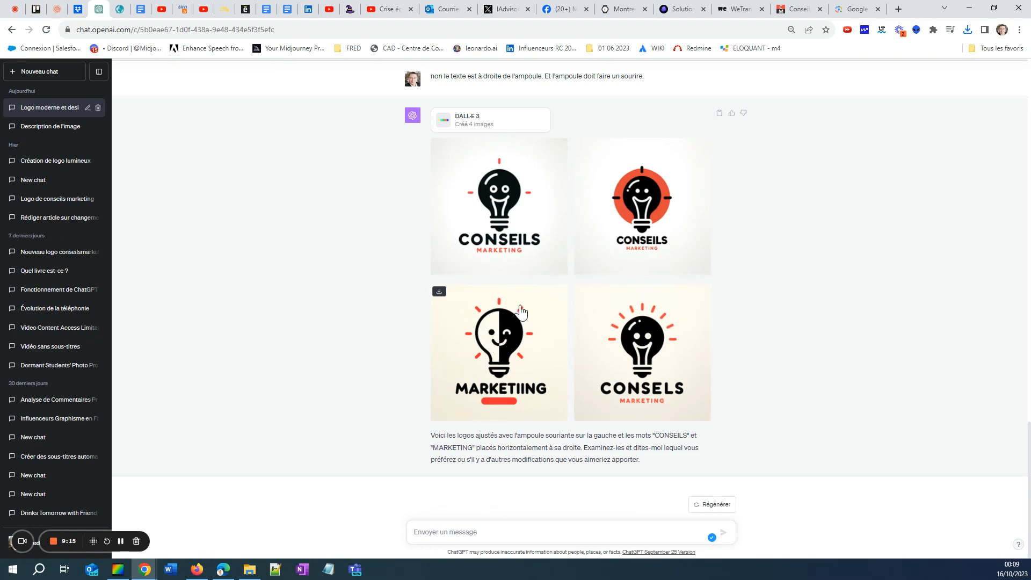
{"action": "left_click", "coordinate": [716, 505]}
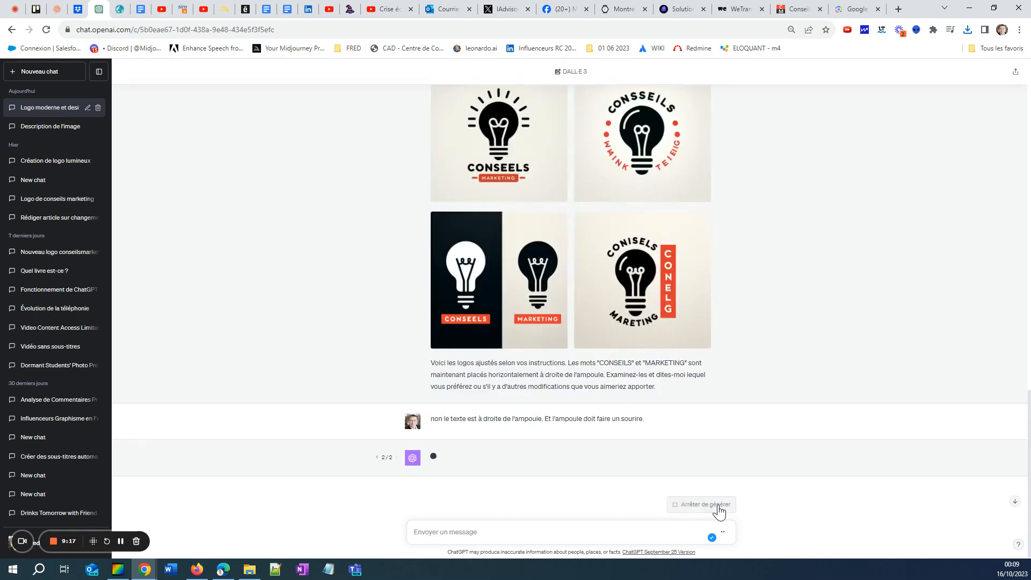